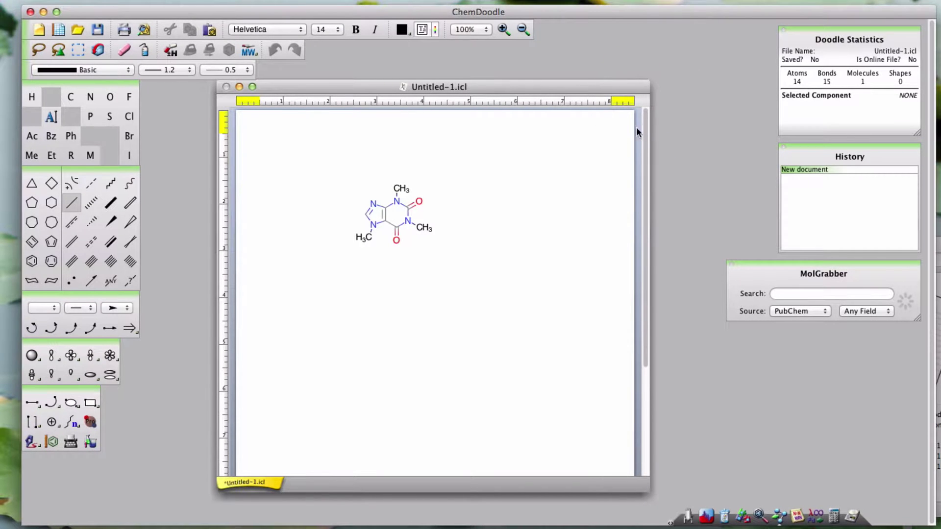
Create several new blank documents from the File menu and with Cmd+N
{"action": "scroll", "coordinate": [610, 149], "scroll_direction": "down", "scroll_amount": 10}
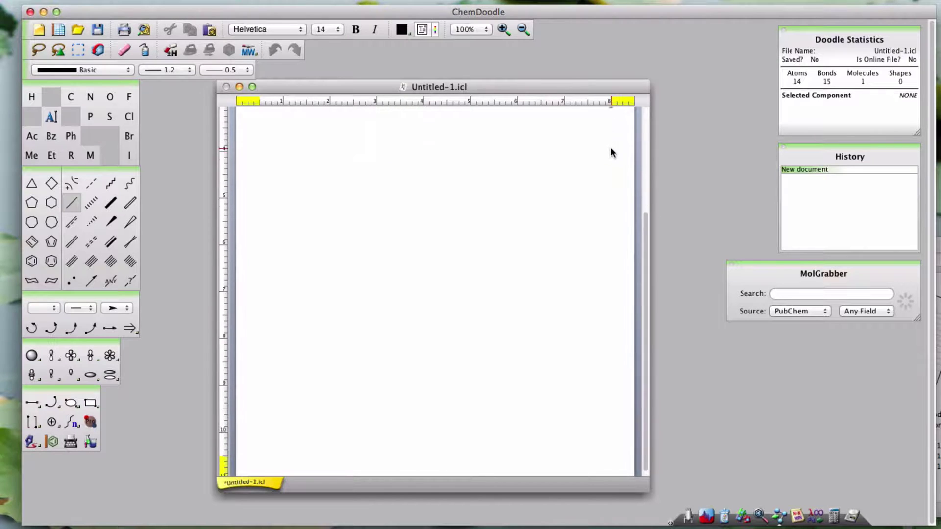
{"action": "scroll", "coordinate": [610, 152], "scroll_direction": "up", "scroll_amount": 10}
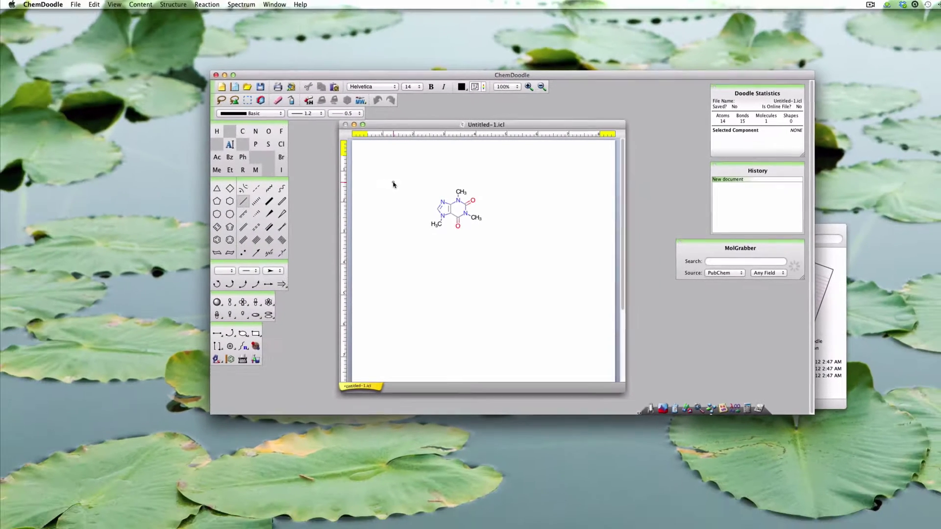
{"action": "left_click", "coordinate": [76, 5]}
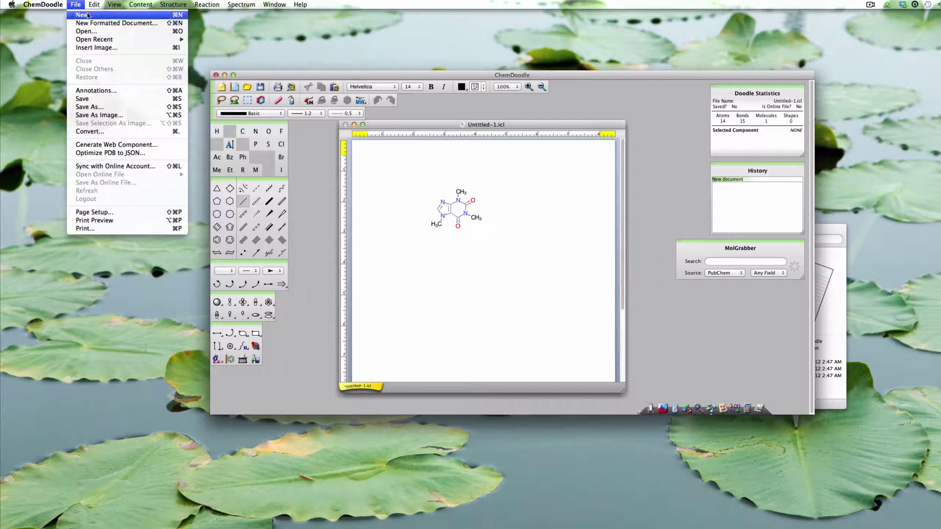
{"action": "left_click", "coordinate": [79, 13]}
{"action": "left_click", "coordinate": [76, 5]}
{"action": "left_click", "coordinate": [80, 14]}
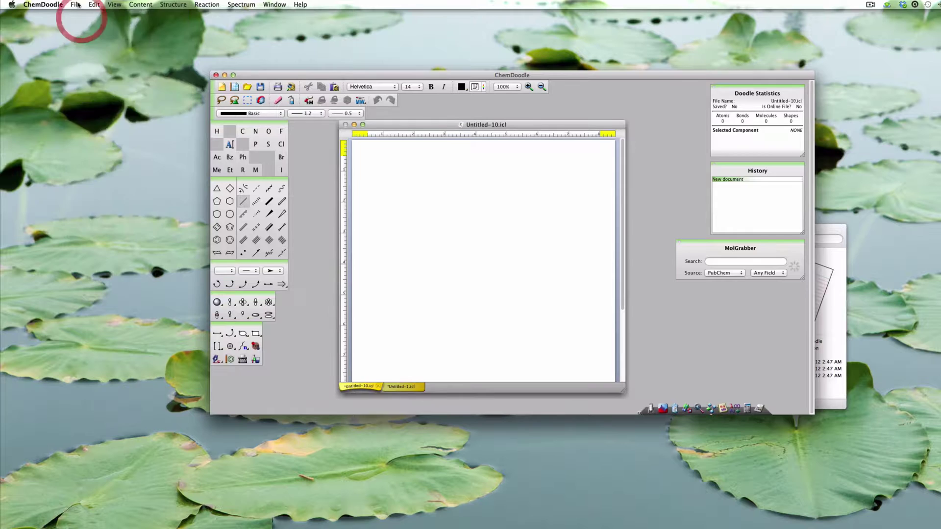
{"action": "left_click", "coordinate": [76, 5]}
{"action": "left_click", "coordinate": [80, 14]}
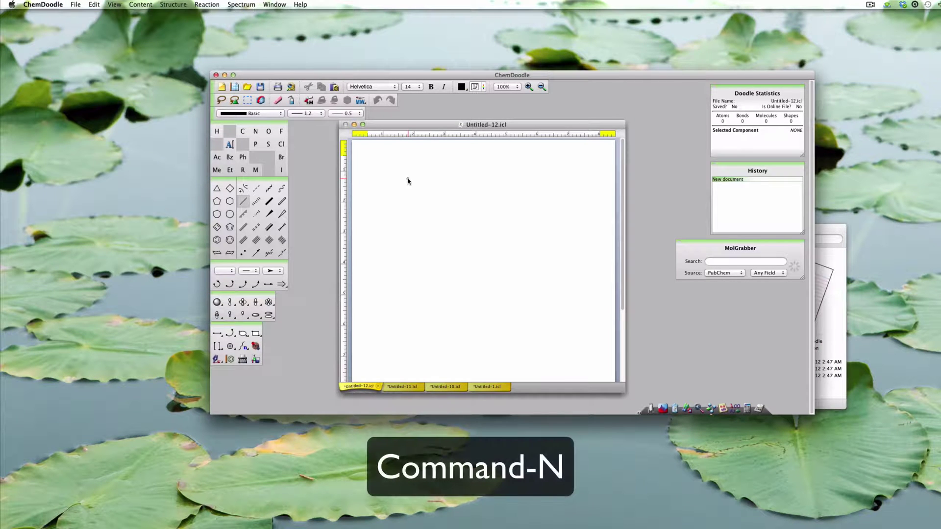
{"action": "key", "text": "super+n"}
{"action": "key", "text": "super+n"}
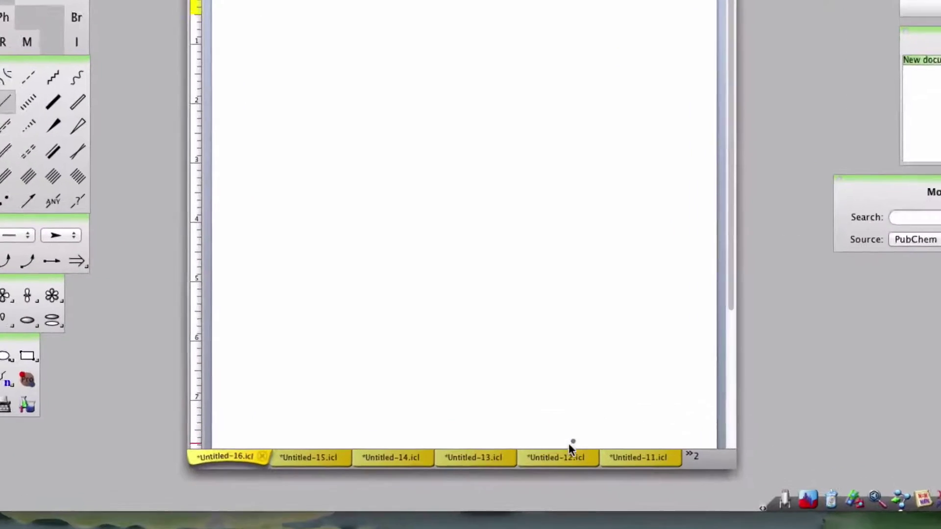
Switch between Untitled-12 and Untitled-13, then back to the caffeine document Untitled-1
{"action": "left_click", "coordinate": [532, 387]}
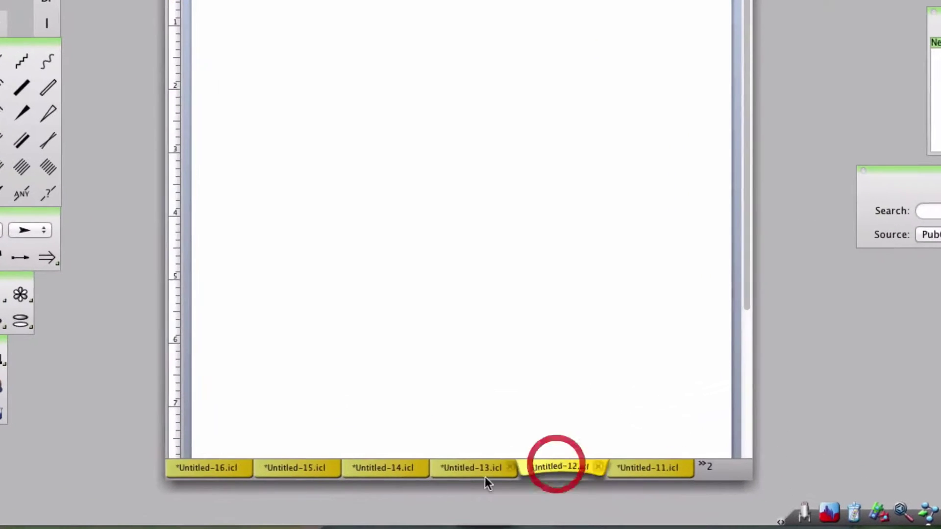
{"action": "left_click", "coordinate": [467, 475]}
{"action": "left_click", "coordinate": [703, 464]}
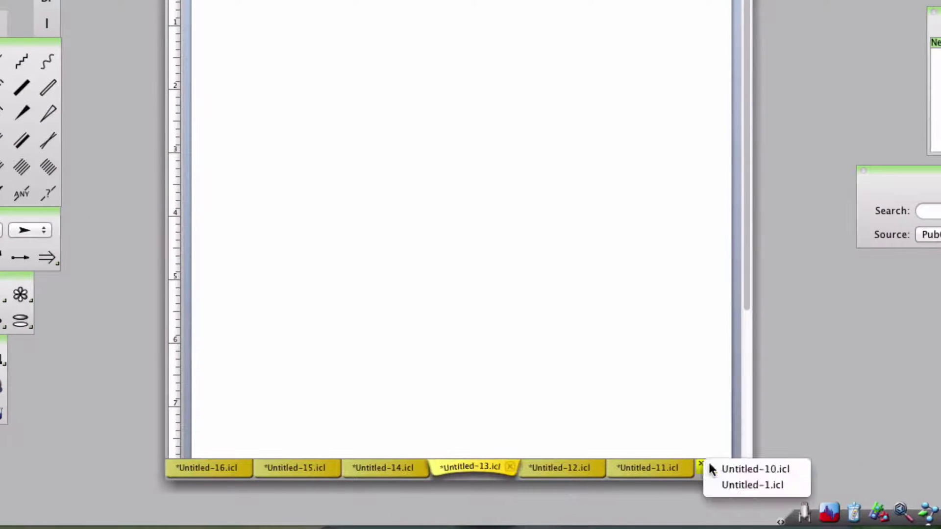
{"action": "left_click", "coordinate": [732, 485]}
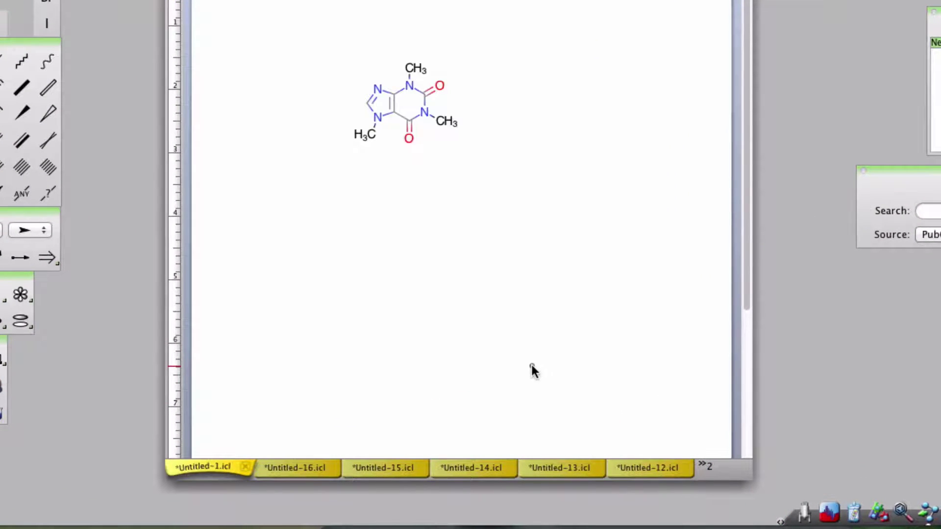
Close Untitled-16, 15 and 14, then close every document except Untitled-1
{"action": "left_click", "coordinate": [315, 470]}
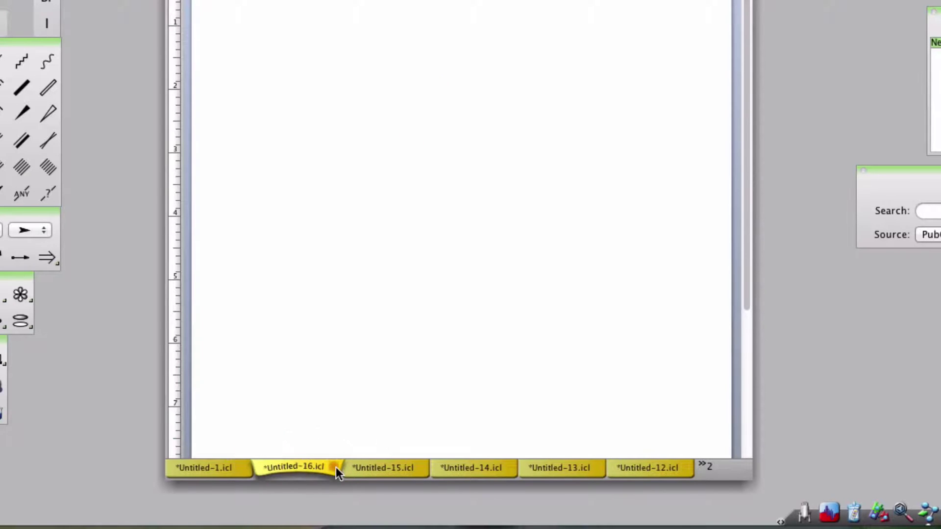
{"action": "left_click", "coordinate": [336, 467]}
{"action": "left_click", "coordinate": [303, 469]}
{"action": "left_click", "coordinate": [331, 466]}
{"action": "left_click", "coordinate": [299, 468]}
{"action": "right_click", "coordinate": [298, 468]}
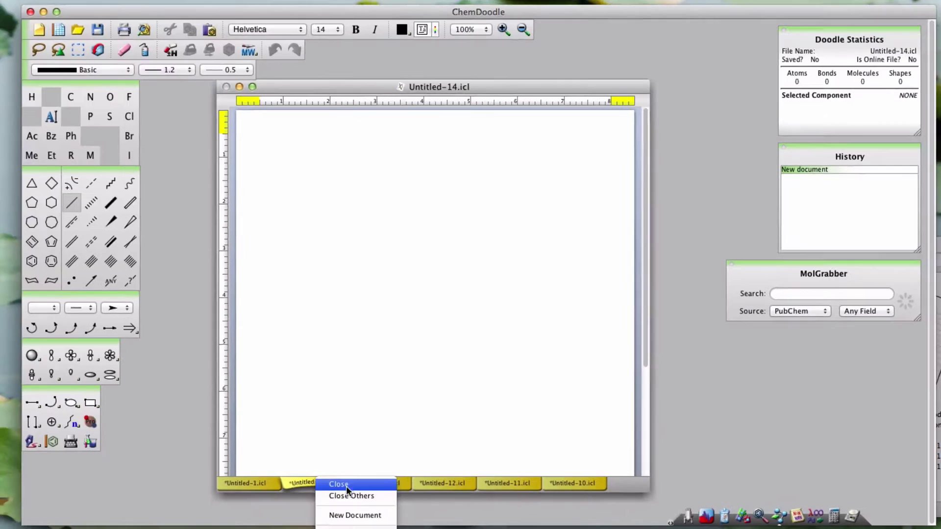
{"action": "left_click", "coordinate": [346, 487]}
{"action": "right_click", "coordinate": [249, 481]}
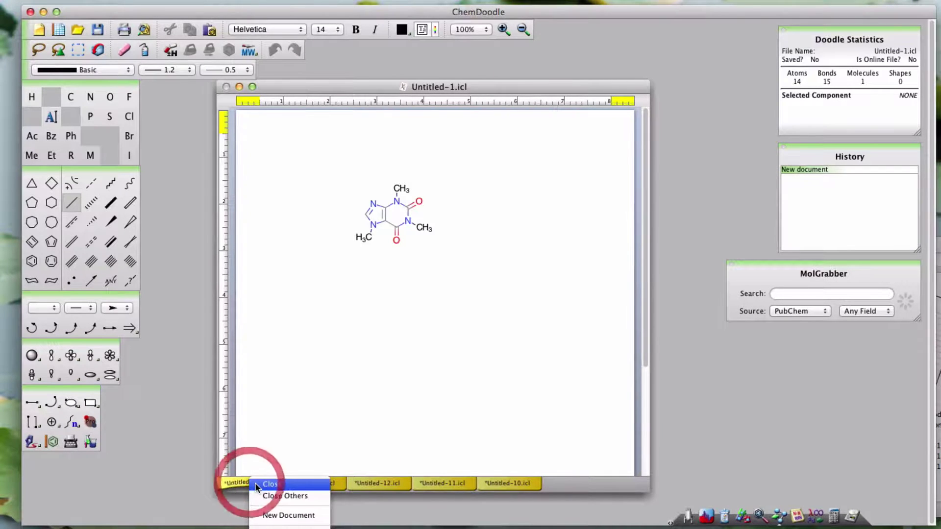
{"action": "left_click", "coordinate": [266, 495]}
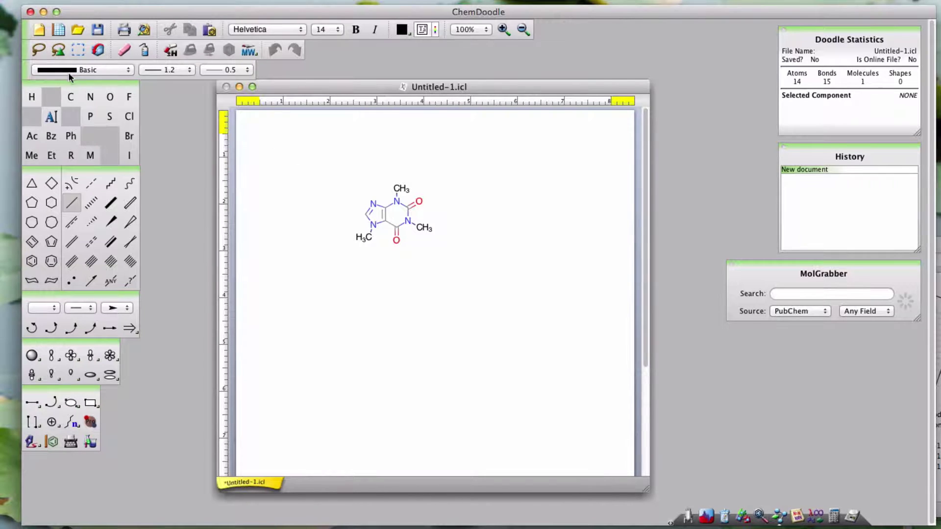
Try the rectangular and other selection modes, ending back on the Lasso tool
{"action": "double_click", "coordinate": [36, 50]}
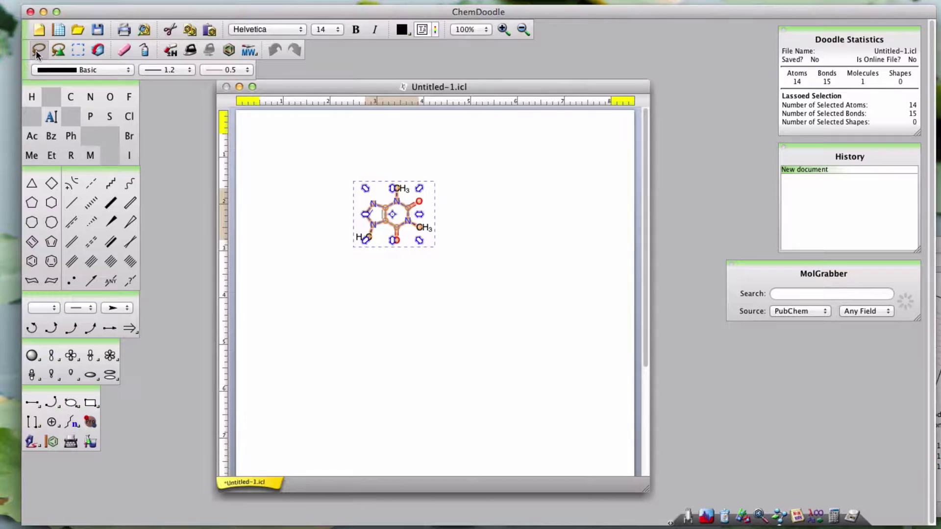
{"action": "left_click", "coordinate": [76, 50]}
{"action": "left_click", "coordinate": [100, 49]}
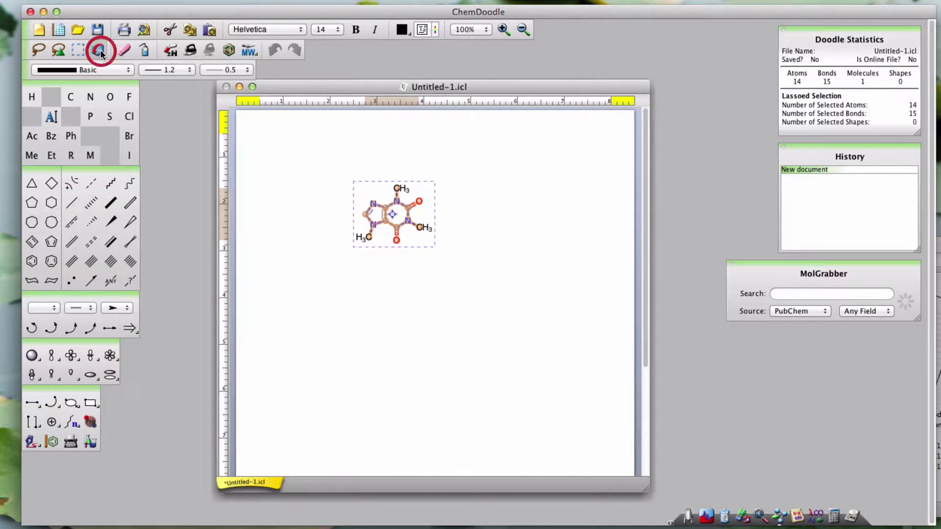
{"action": "left_click", "coordinate": [39, 51]}
{"action": "left_click", "coordinate": [53, 49]}
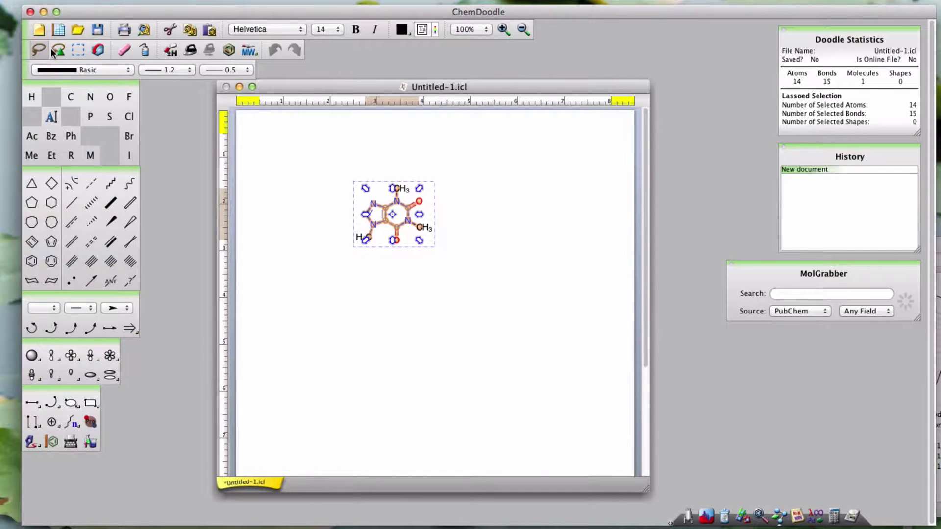
{"action": "left_click", "coordinate": [37, 48]}
Lasso the five-membered ring and drag its four atoms up-left by (-26, -17)
{"action": "mouse_move", "coordinate": [341, 216]}
{"action": "left_mouse_down"}
{"action": "mouse_move", "coordinate": [373, 193]}
{"action": "mouse_move", "coordinate": [394, 200]}
{"action": "mouse_move", "coordinate": [392, 219]}
{"action": "left_mouse_up"}
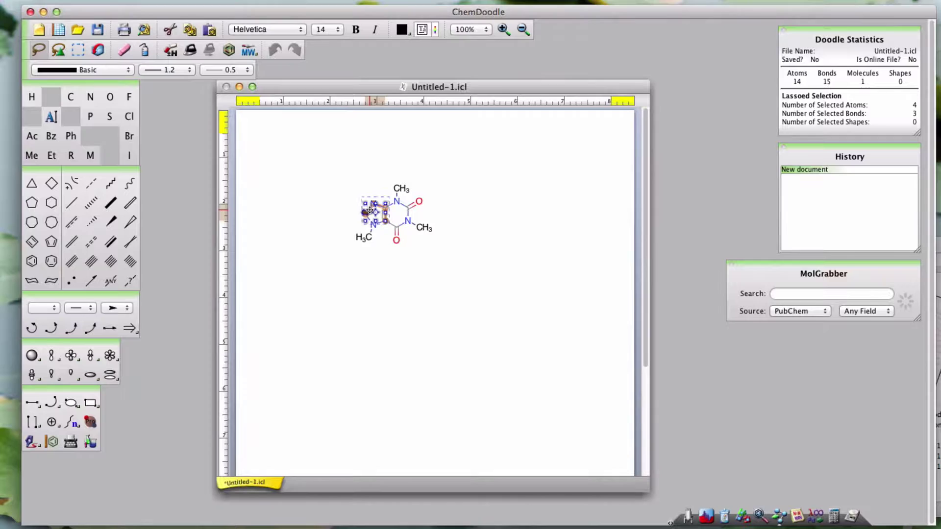
{"action": "left_click_drag", "start_coordinate": [371, 208], "coordinate": [370, 211]}
{"action": "left_click_drag", "start_coordinate": [370, 209], "coordinate": [354, 197]}
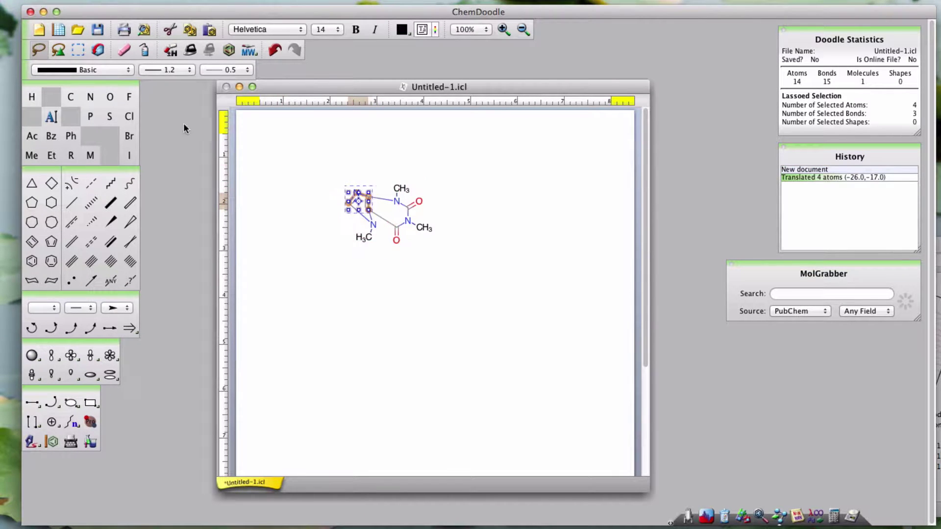
Marquee-select the seven atoms and six bonds in the caffeine's lower part
{"action": "left_click", "coordinate": [76, 51]}
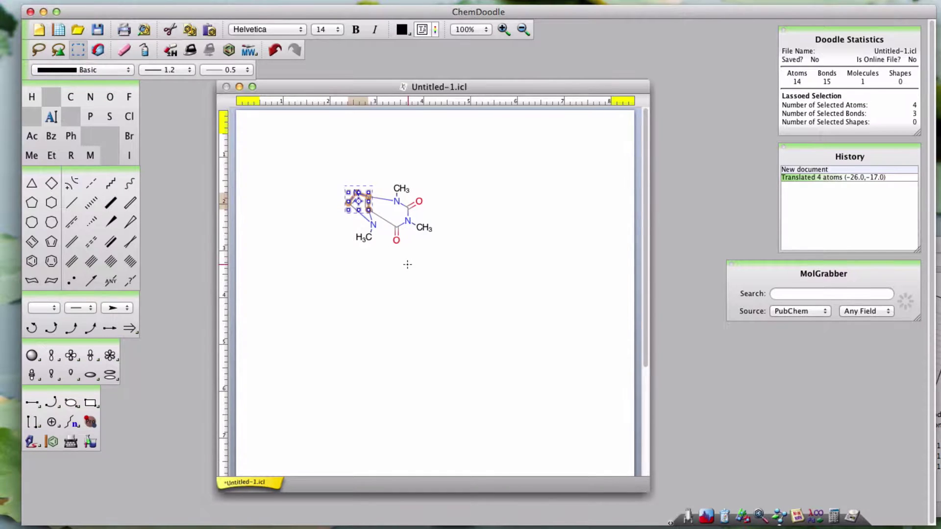
{"action": "left_click_drag", "start_coordinate": [418, 262], "coordinate": [364, 208]}
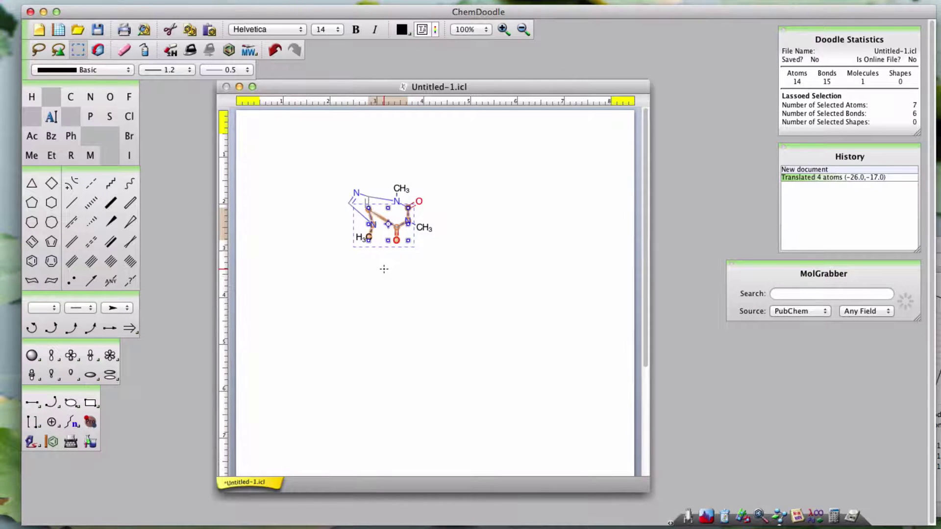
Place a dumbbell p orbital right of caffeine and a flower-shaped d orbital beside it
{"action": "left_click", "coordinate": [90, 355]}
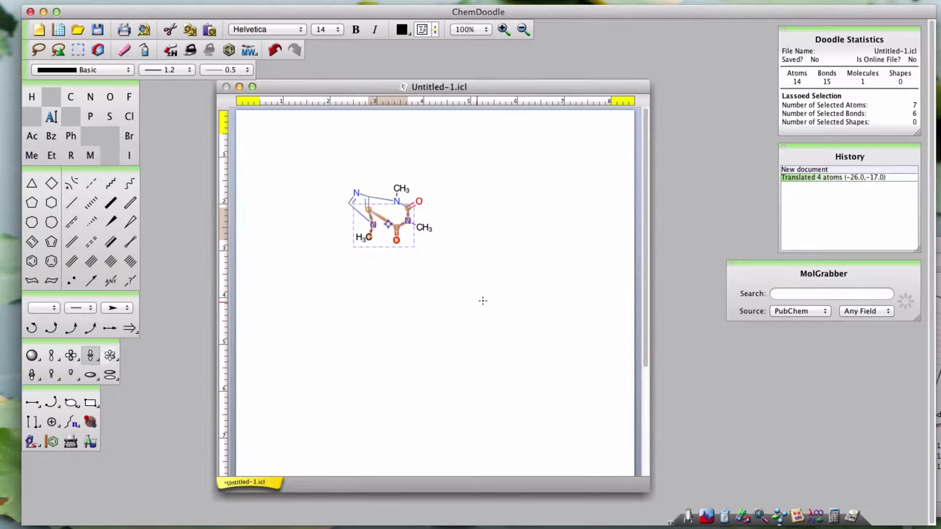
{"action": "left_click", "coordinate": [535, 227]}
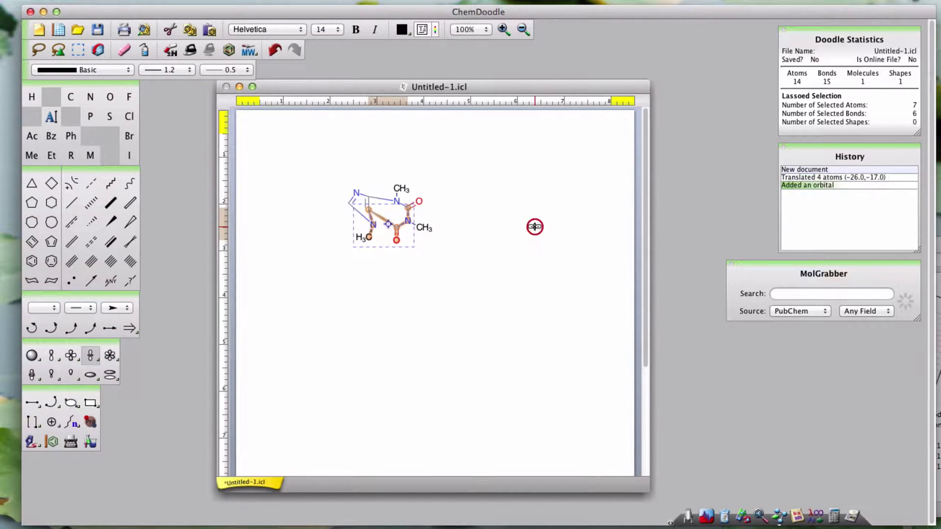
{"action": "left_click", "coordinate": [110, 356]}
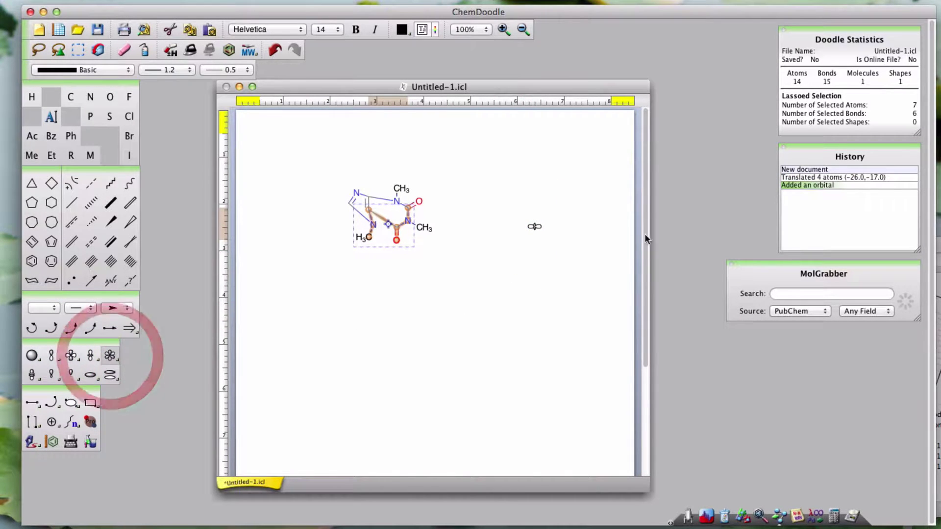
{"action": "left_click", "coordinate": [592, 224]}
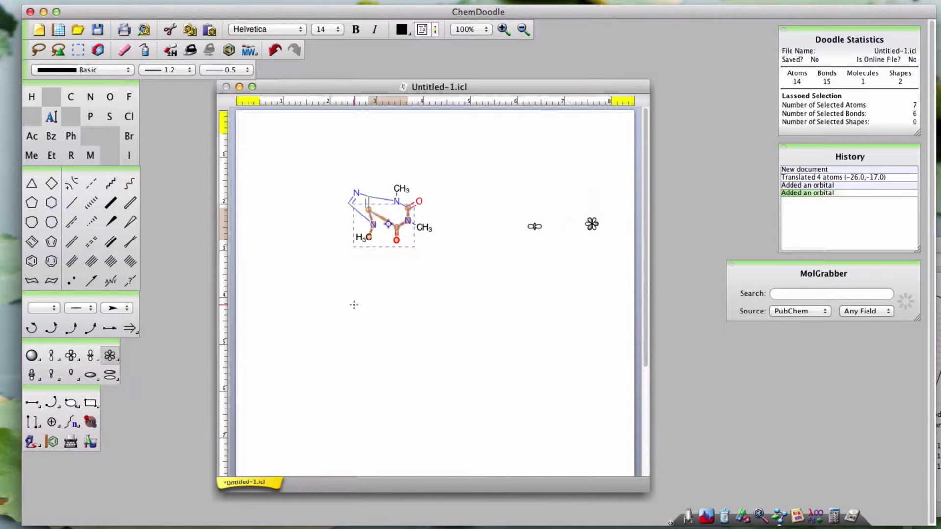
{"action": "left_click", "coordinate": [98, 50]}
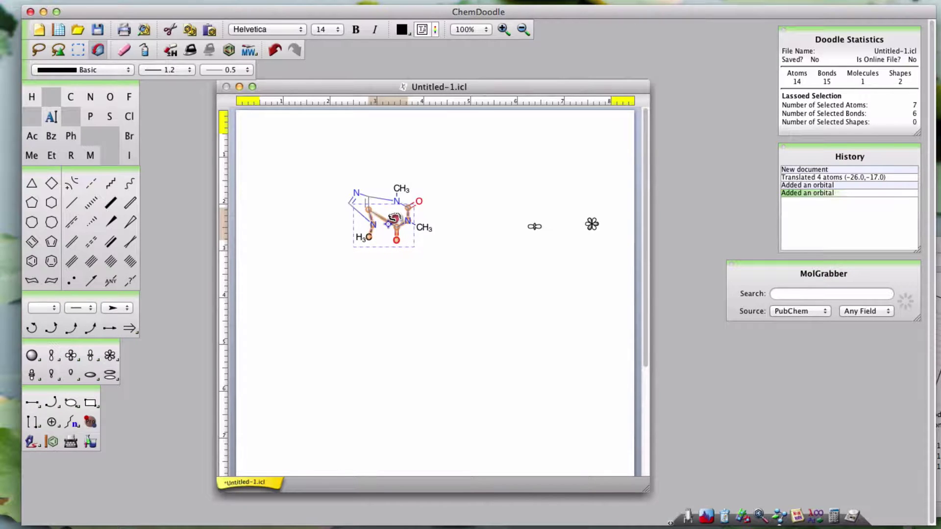
Rotate the seven selected atoms in 3D, stretch them, turn them about 15°, then deselect
{"action": "mouse_move", "coordinate": [395, 218]}
{"action": "left_mouse_down"}
{"action": "mouse_move", "coordinate": [403, 227]}
{"action": "mouse_move", "coordinate": [406, 206]}
{"action": "mouse_move", "coordinate": [394, 218]}
{"action": "left_mouse_up"}
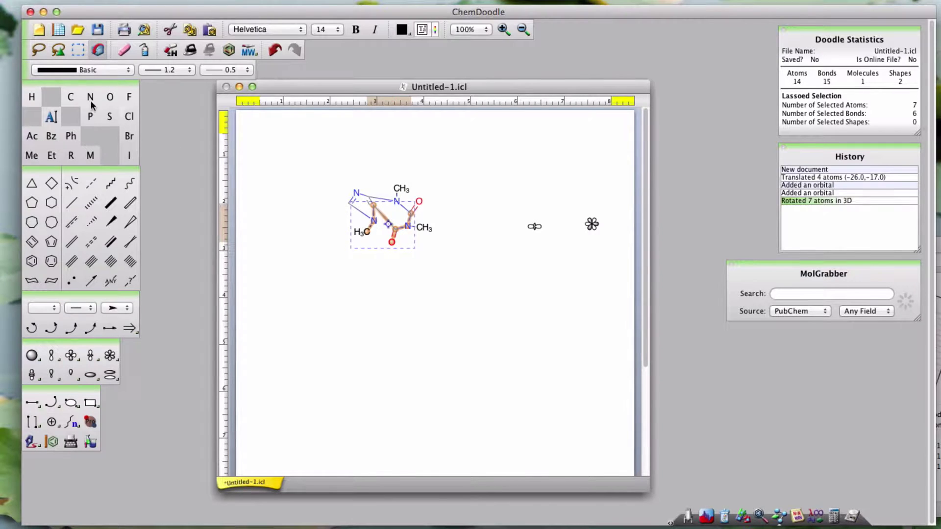
{"action": "left_click", "coordinate": [78, 49]}
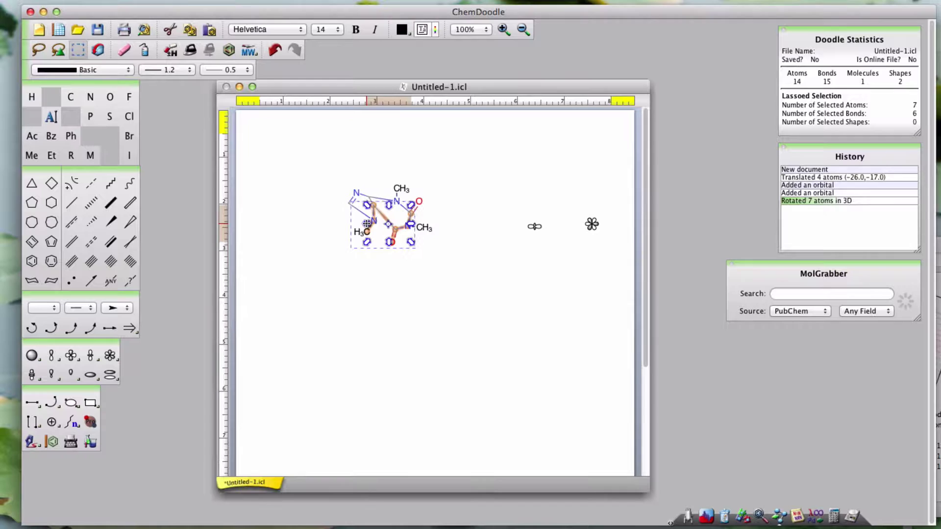
{"action": "left_click_drag", "start_coordinate": [366, 224], "coordinate": [386, 265]}
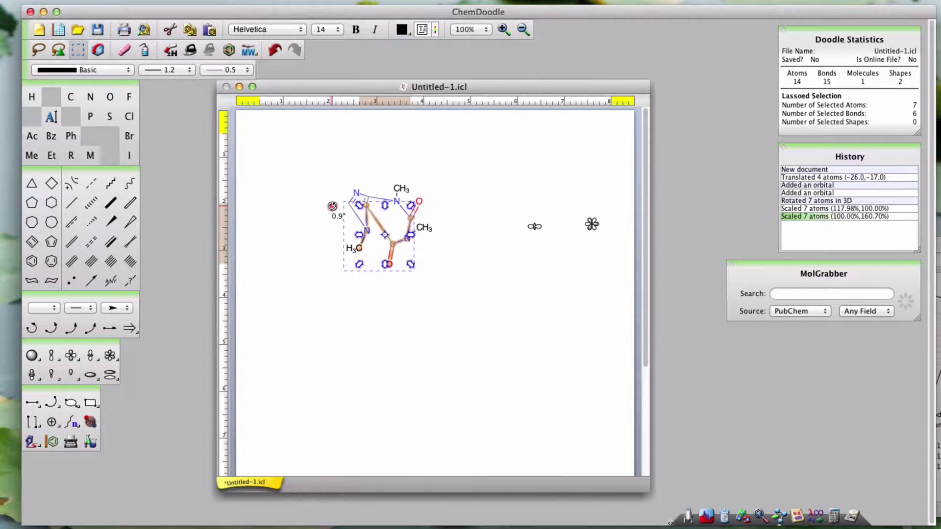
{"action": "left_click_drag", "start_coordinate": [333, 203], "coordinate": [328, 220]}
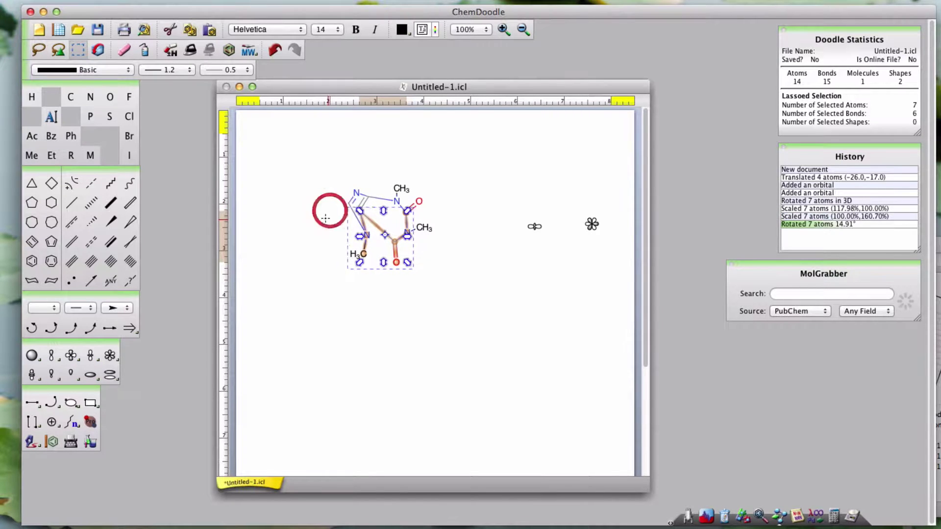
{"action": "left_click", "coordinate": [314, 214]}
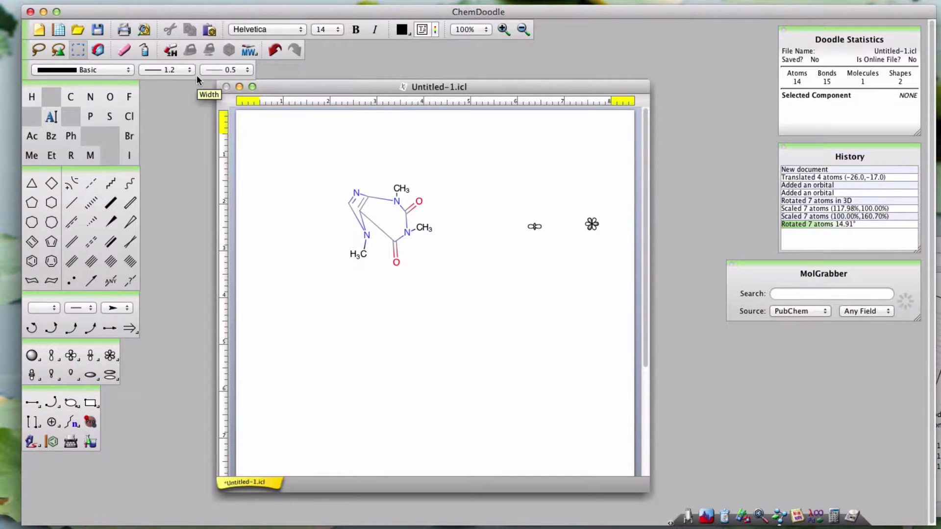
Move the document window, MolGrabber panel and Doodle Statistics panel to new positions
{"action": "left_click_drag", "start_coordinate": [599, 86], "coordinate": [659, 74]}
{"action": "left_click_drag", "start_coordinate": [772, 265], "coordinate": [760, 373]}
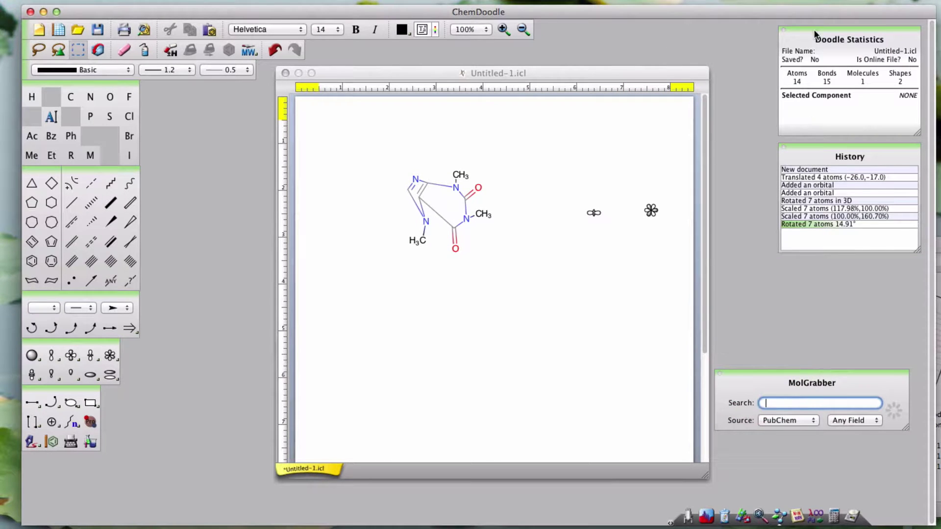
{"action": "mouse_move", "coordinate": [816, 29]}
{"action": "left_mouse_down"}
{"action": "mouse_move", "coordinate": [428, 219]}
{"action": "mouse_move", "coordinate": [182, 395]}
{"action": "mouse_move", "coordinate": [162, 399]}
{"action": "left_mouse_up"}
{"action": "left_click_drag", "start_coordinate": [770, 372], "coordinate": [787, 304]}
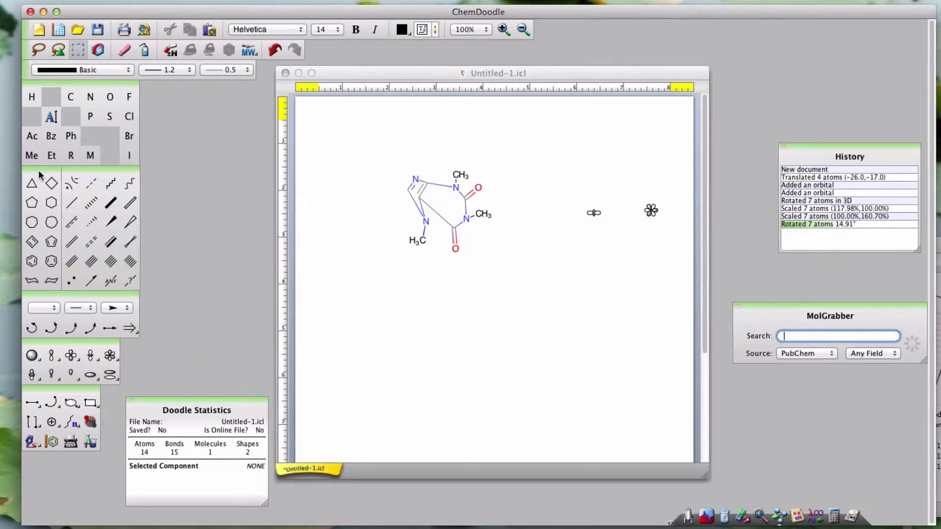
Tear the ring palette off the tools and reposition it and the bond palette
{"action": "left_click_drag", "start_coordinate": [48, 171], "coordinate": [213, 171]}
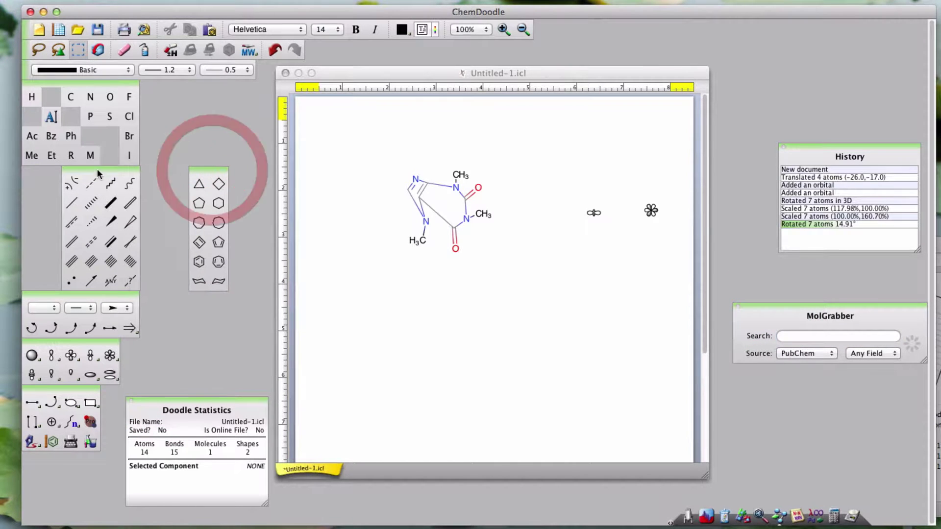
{"action": "left_click_drag", "start_coordinate": [98, 171], "coordinate": [136, 176]}
{"action": "left_click_drag", "start_coordinate": [201, 172], "coordinate": [227, 172]}
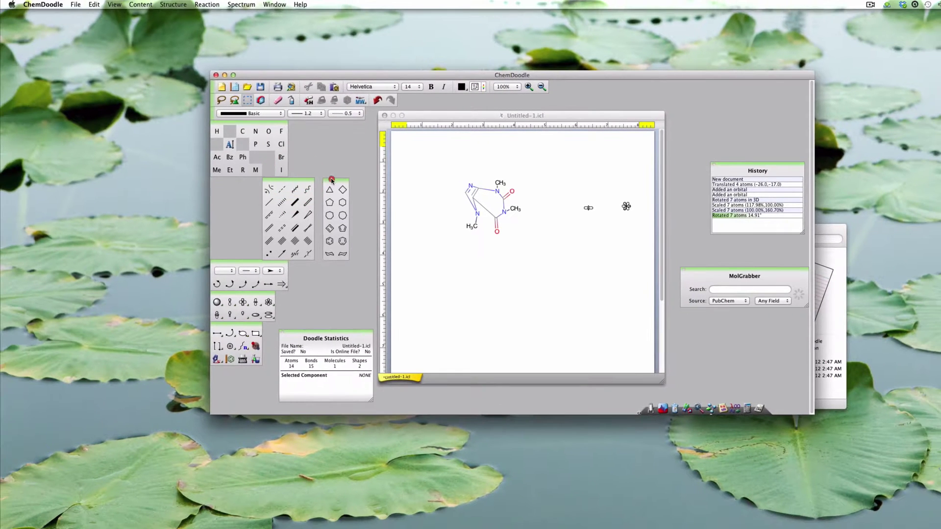
Restore the Default Workspace, save that layout, then revert to the saved workspace
{"action": "left_click_drag", "start_coordinate": [301, 181], "coordinate": [316, 180]}
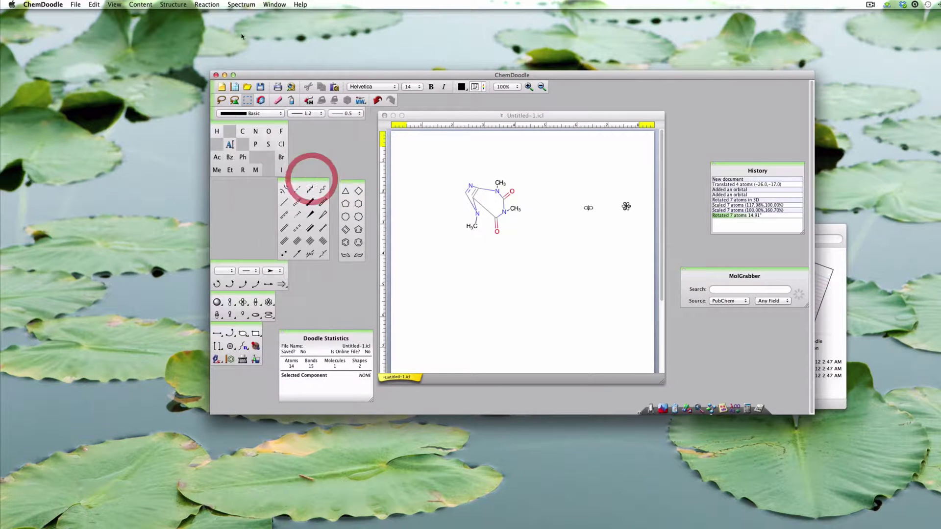
{"action": "left_click", "coordinate": [275, 4]}
{"action": "left_click", "coordinate": [284, 71]}
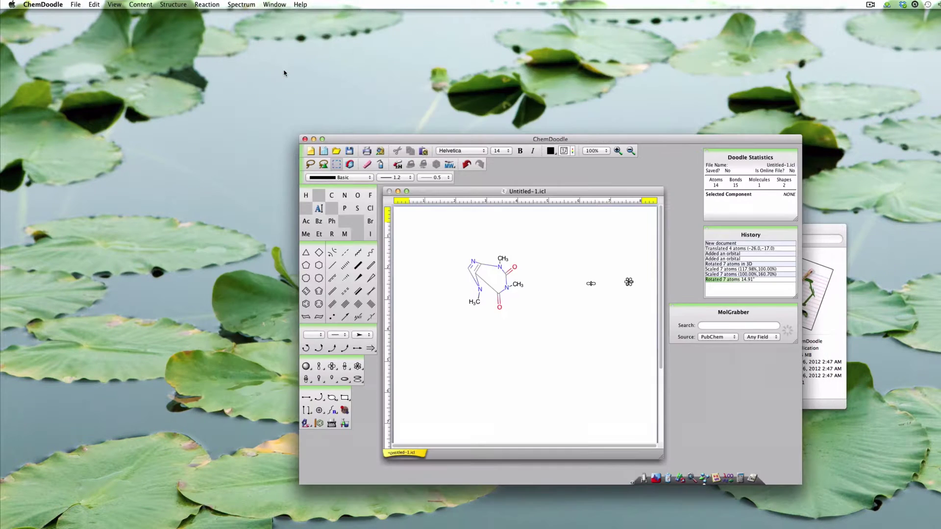
{"action": "left_click", "coordinate": [274, 5]}
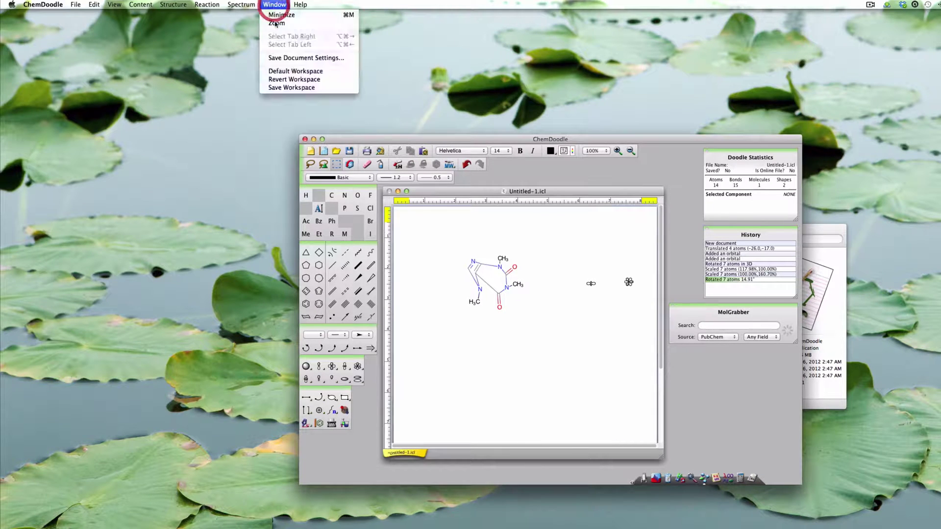
{"action": "left_click", "coordinate": [295, 92]}
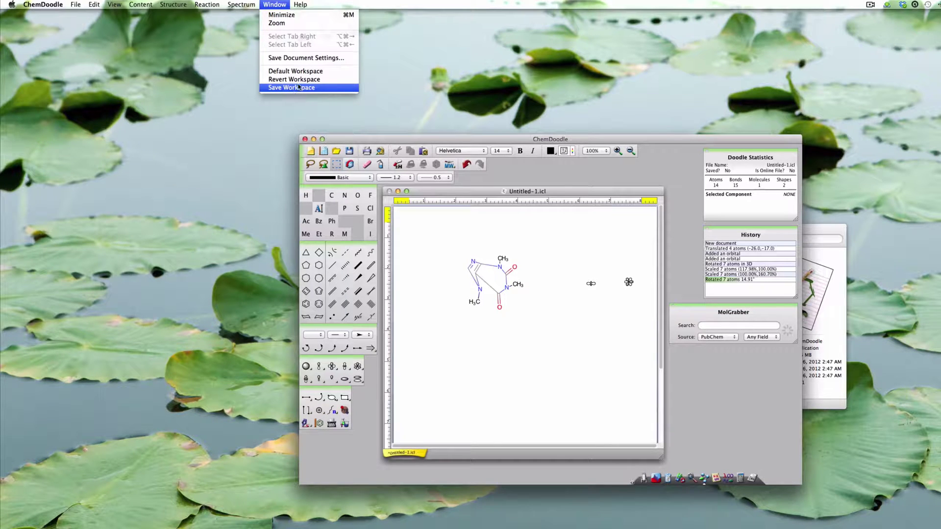
{"action": "left_click", "coordinate": [290, 80]}
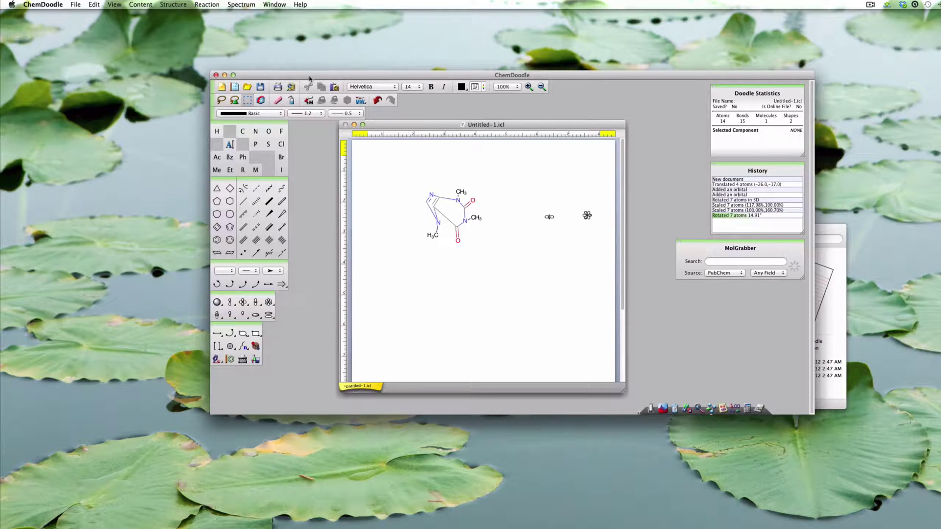
Save Untitled-1.icl, then zoom the page view out and back in
{"action": "left_click", "coordinate": [309, 77]}
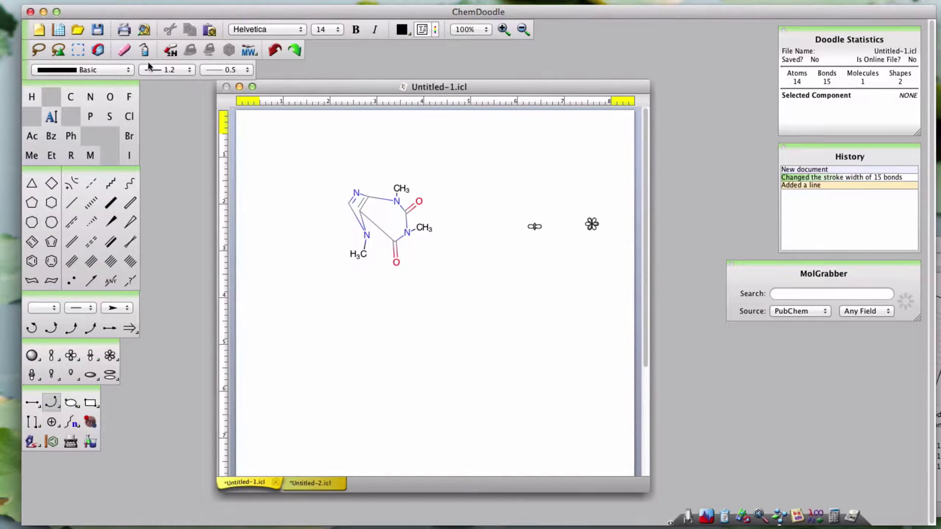
{"action": "left_click", "coordinate": [99, 31]}
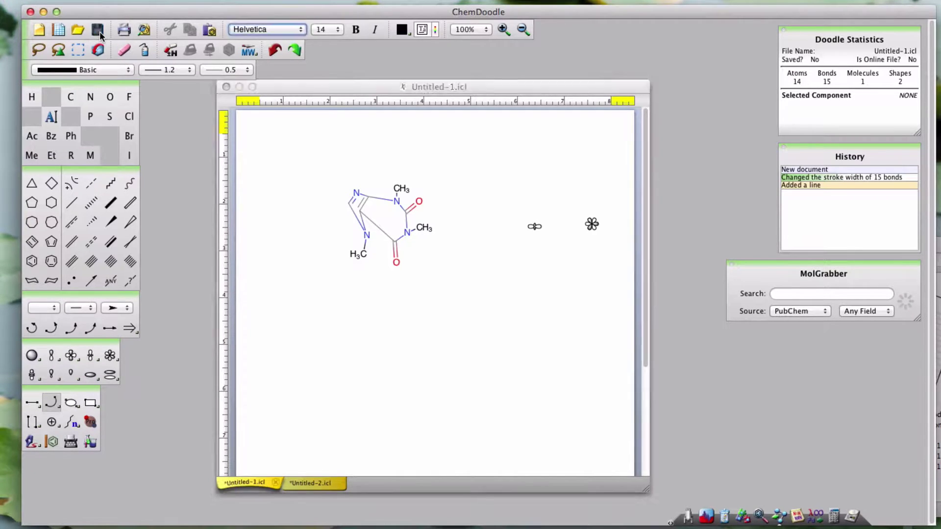
{"action": "left_click", "coordinate": [522, 29]}
{"action": "left_click", "coordinate": [503, 29]}
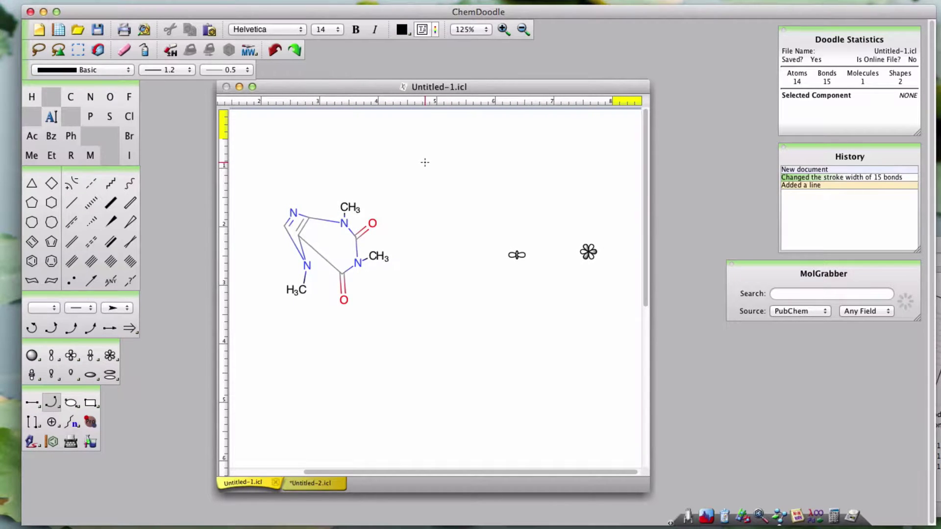
Erase both orbitals, then select the caffeine molecule and clean up its geometry
{"action": "left_click", "coordinate": [124, 50]}
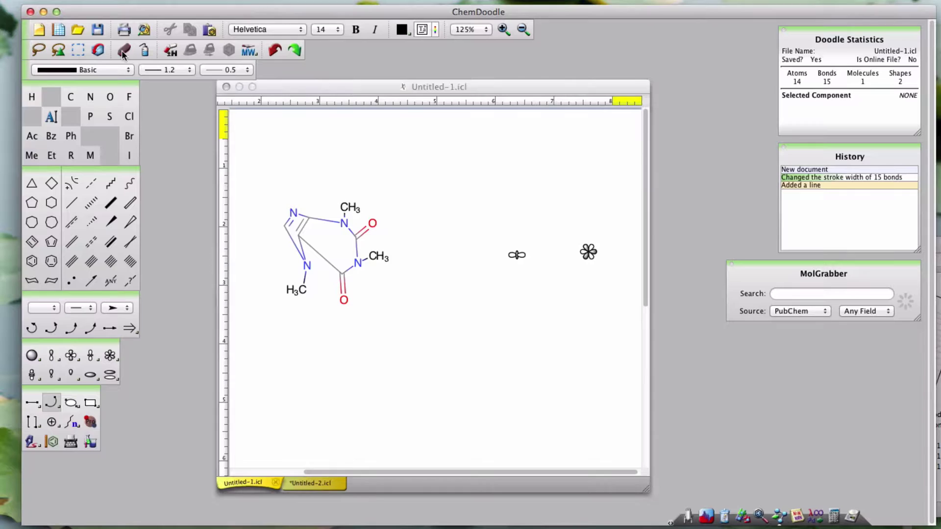
{"action": "left_click", "coordinate": [518, 255]}
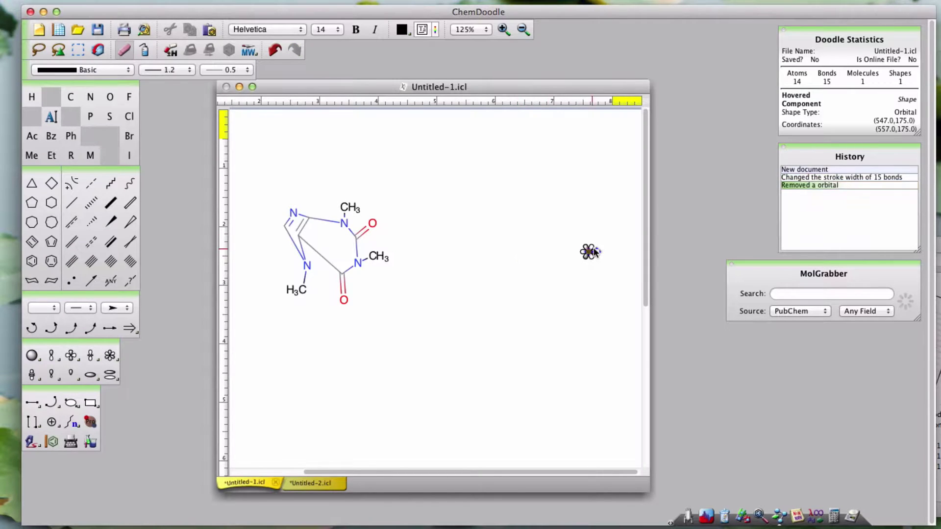
{"action": "left_click", "coordinate": [589, 252]}
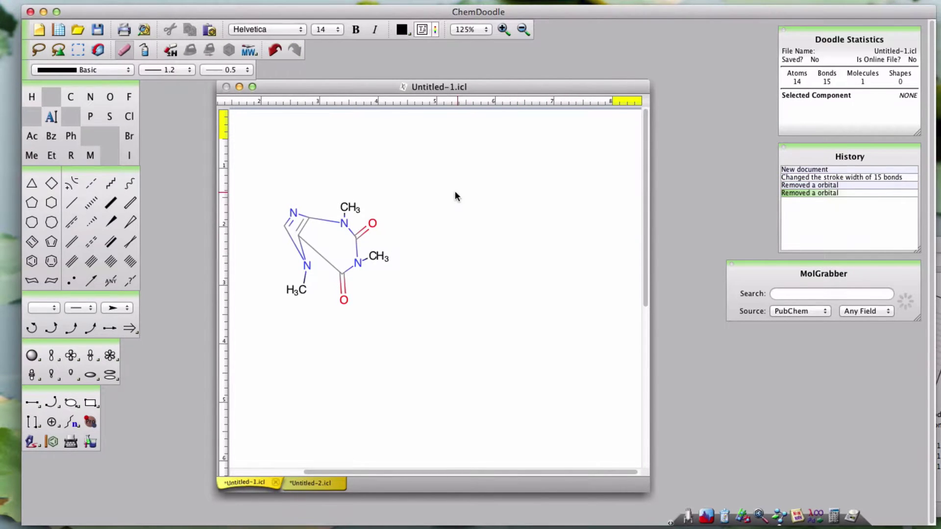
{"action": "double_click", "coordinate": [78, 50]}
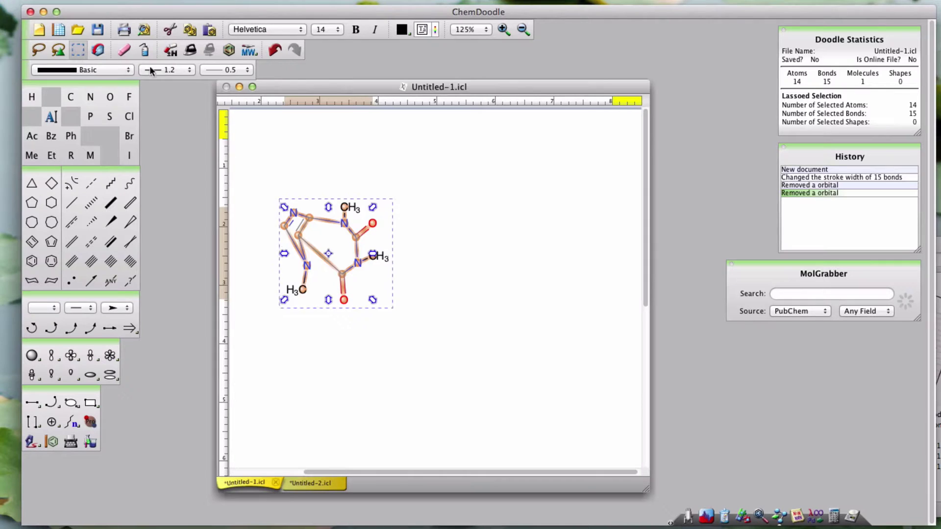
{"action": "left_click", "coordinate": [190, 51]}
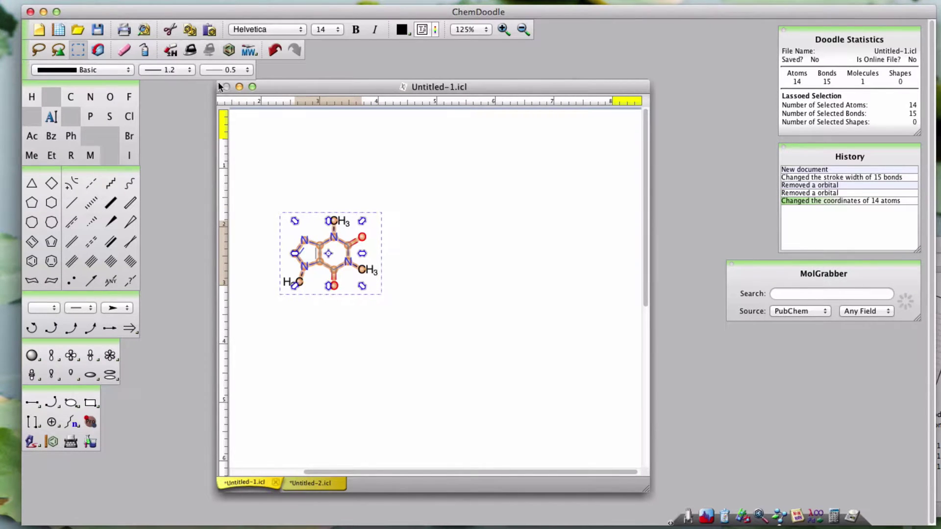
Try a 7.0 bond stroke width, undo it, and set the width back to 1.2
{"action": "left_click", "coordinate": [180, 74]}
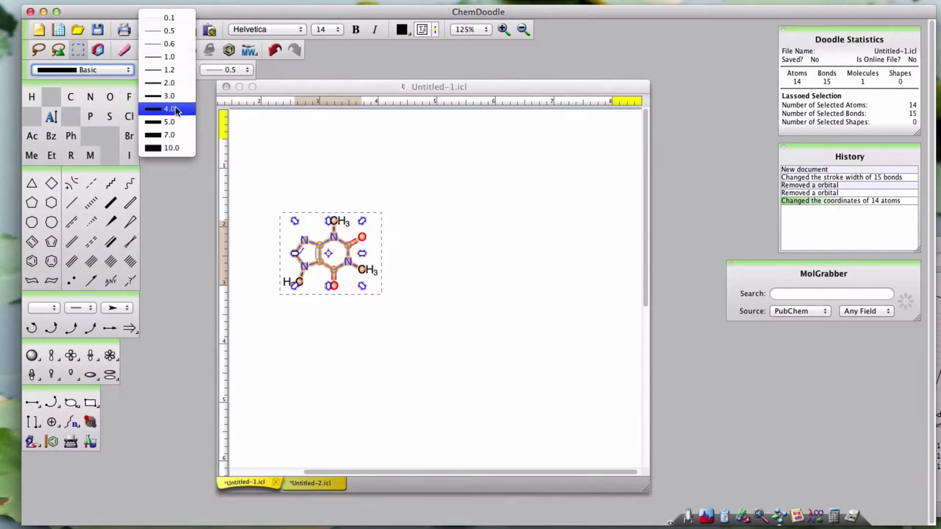
{"action": "left_click", "coordinate": [175, 134]}
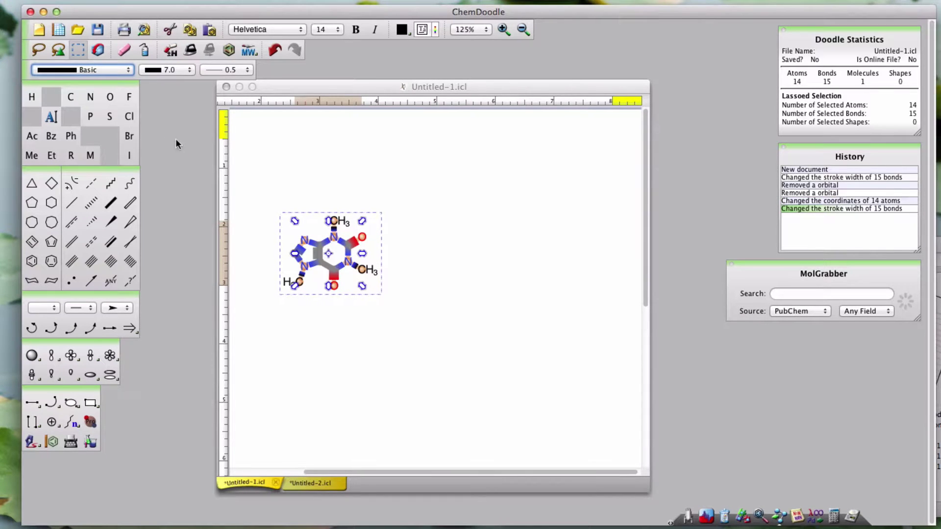
{"action": "key", "text": "super+z"}
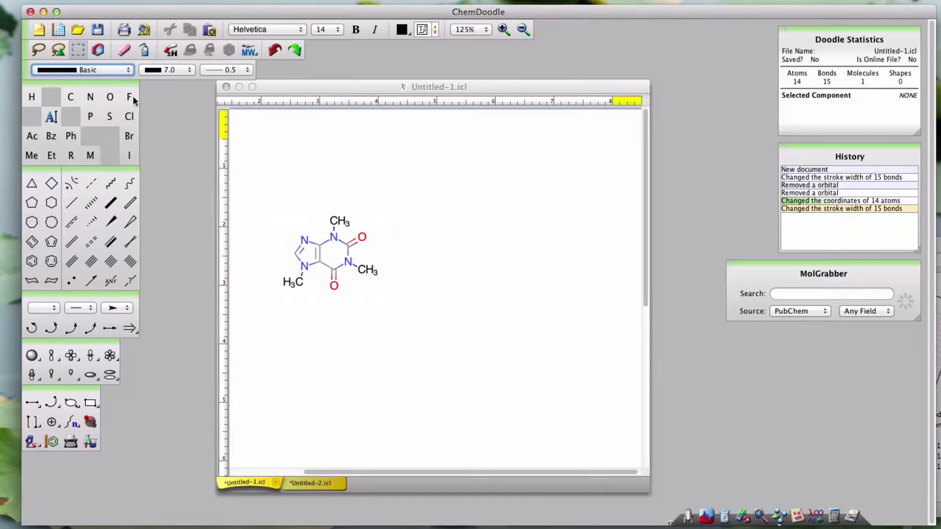
{"action": "left_click", "coordinate": [169, 70]}
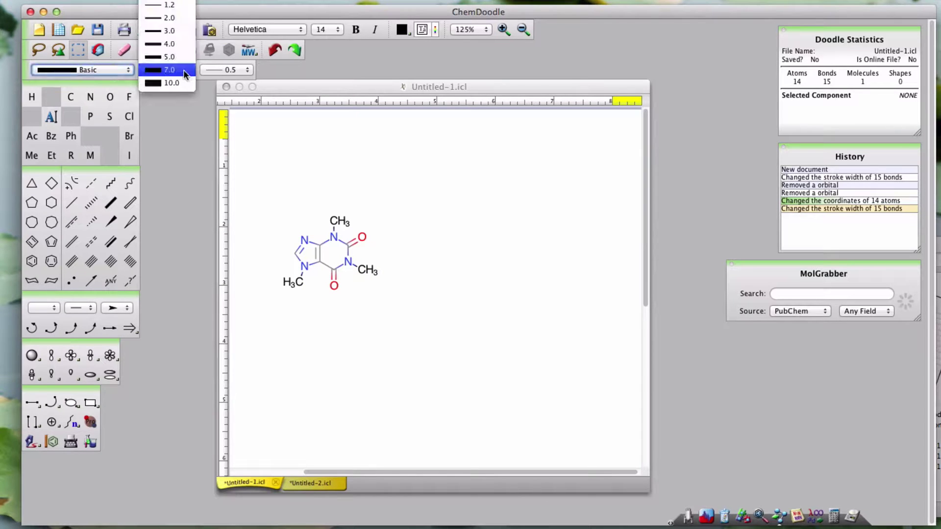
{"action": "left_click", "coordinate": [166, 4]}
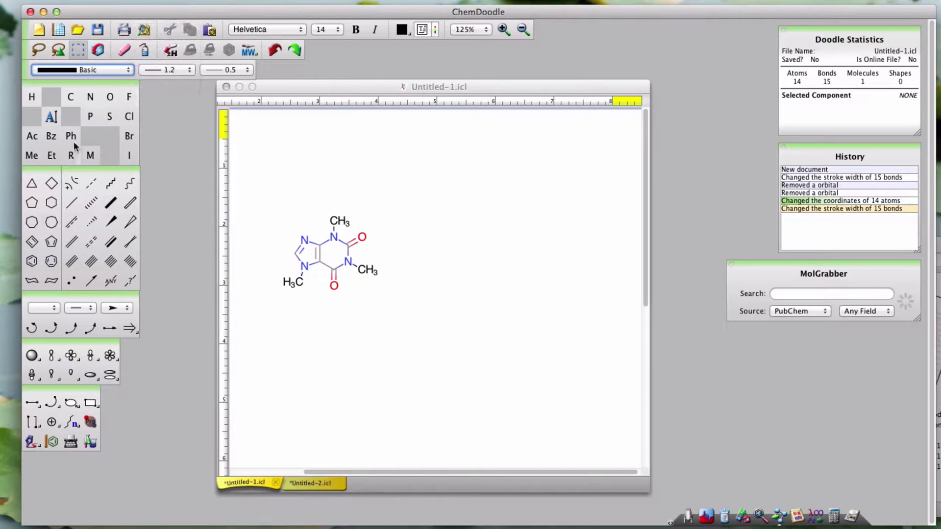
Try the dashed bond, p-orbital, M atom label and hashed wedge tools, ending on single bonds
{"action": "left_click", "coordinate": [91, 222]}
{"action": "left_click", "coordinate": [51, 356]}
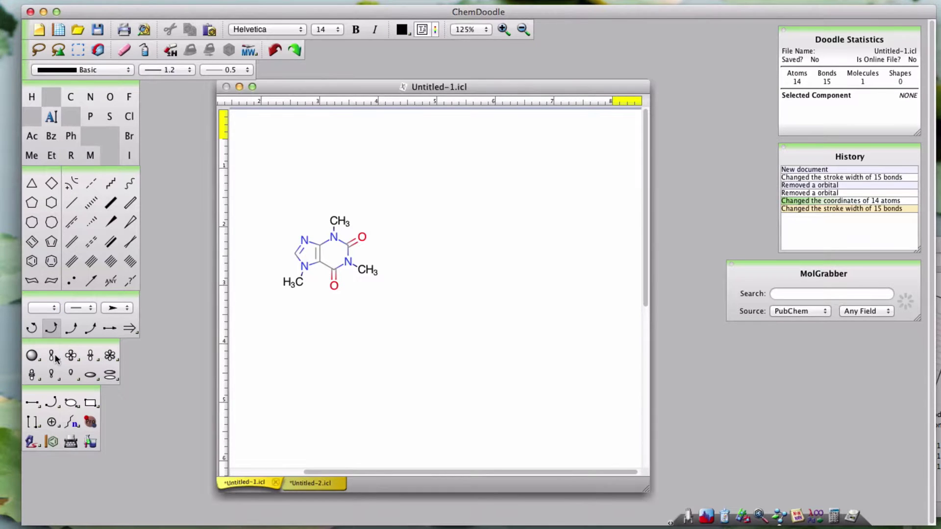
{"action": "left_click", "coordinate": [52, 422]}
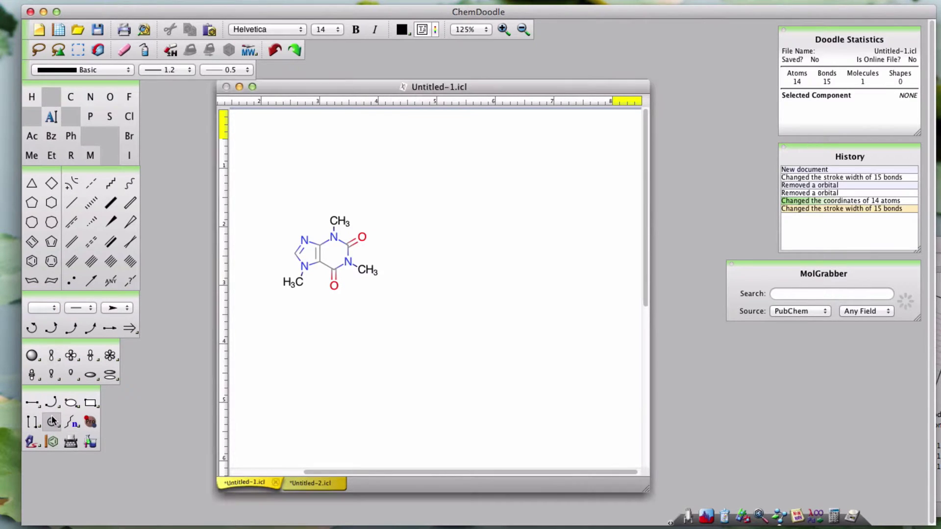
{"action": "left_click", "coordinate": [90, 155]}
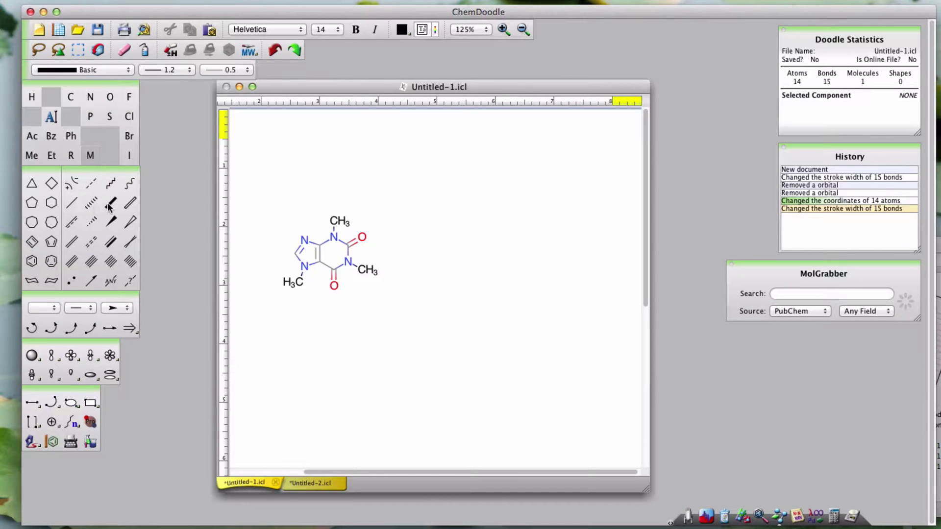
{"action": "left_click", "coordinate": [70, 203]}
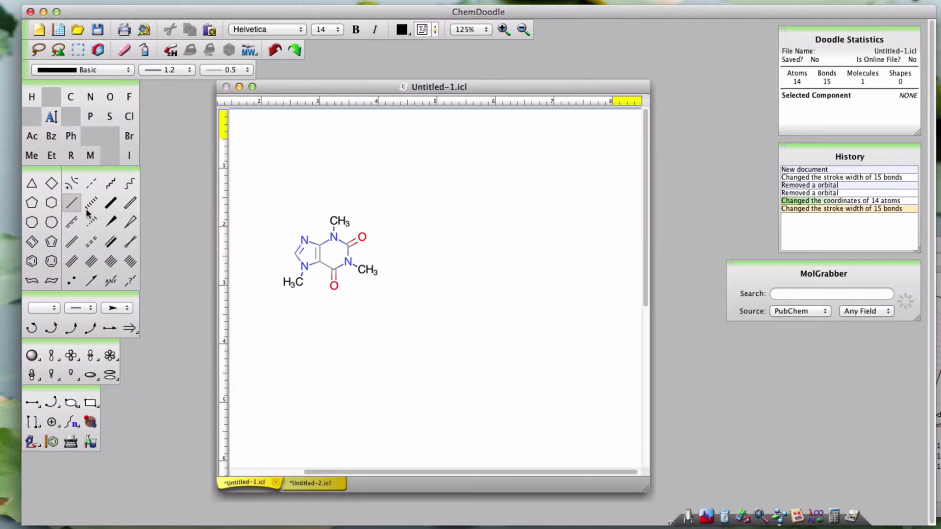
{"action": "left_click", "coordinate": [91, 204]}
{"action": "left_click", "coordinate": [72, 203]}
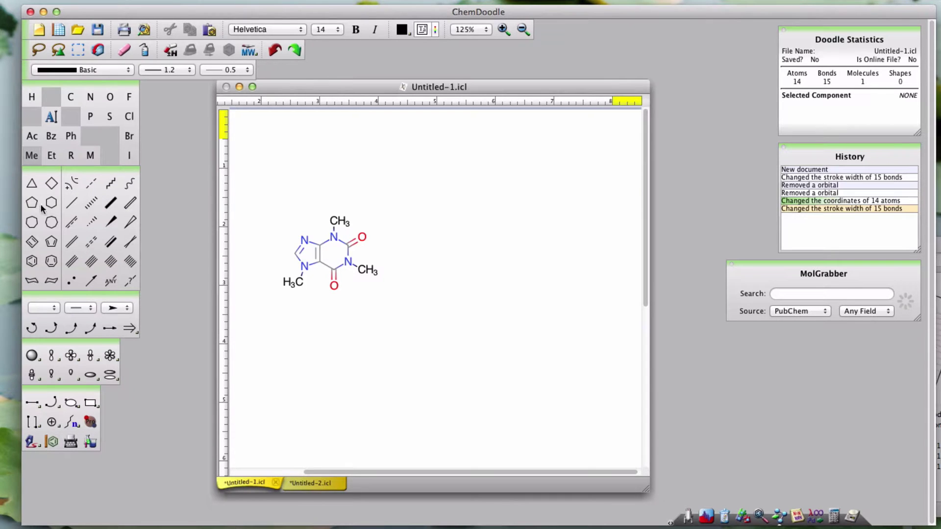
Place a cyclooctane ring below and right of the caffeine molecule
{"action": "left_click", "coordinate": [51, 223]}
{"action": "left_click", "coordinate": [517, 349]}
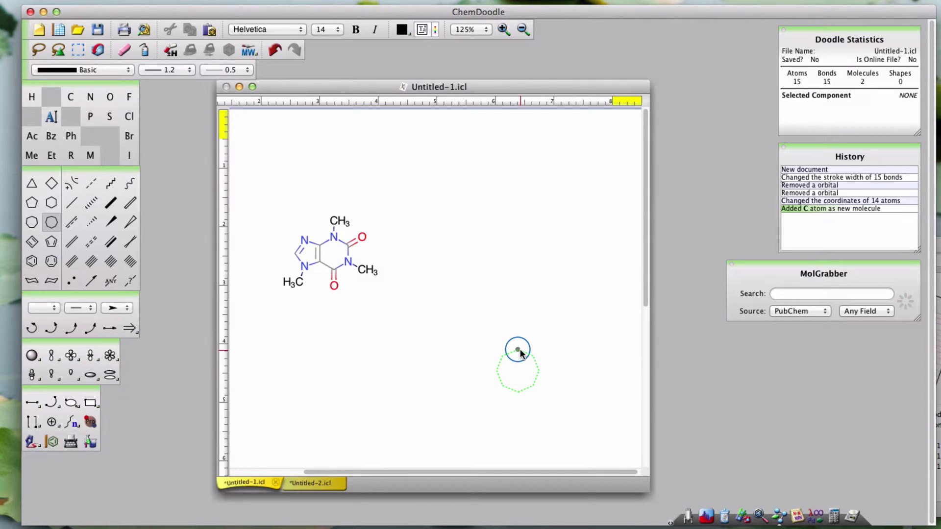
{"action": "left_click", "coordinate": [518, 350]}
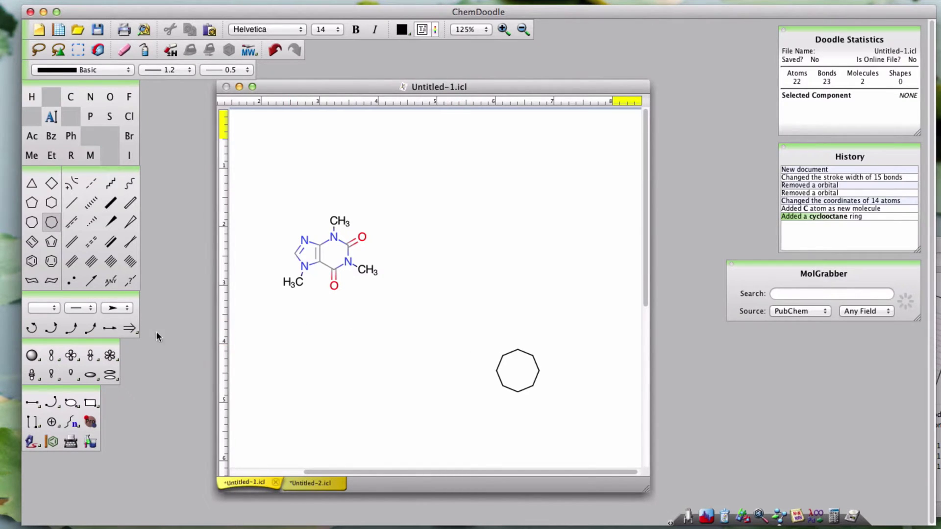
Draw an open circular arc below caffeine, left of the cyclooctane ring
{"action": "left_click", "coordinate": [55, 408]}
{"action": "left_click_drag", "start_coordinate": [55, 409], "coordinate": [131, 410]}
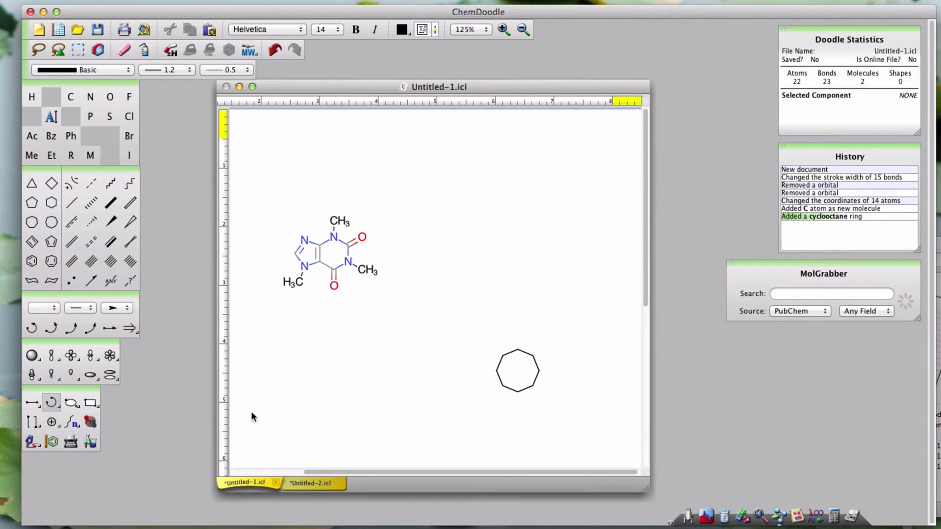
{"action": "left_click_drag", "start_coordinate": [340, 407], "coordinate": [422, 407]}
{"action": "scroll", "coordinate": [415, 399], "scroll_direction": "down", "scroll_amount": 5}
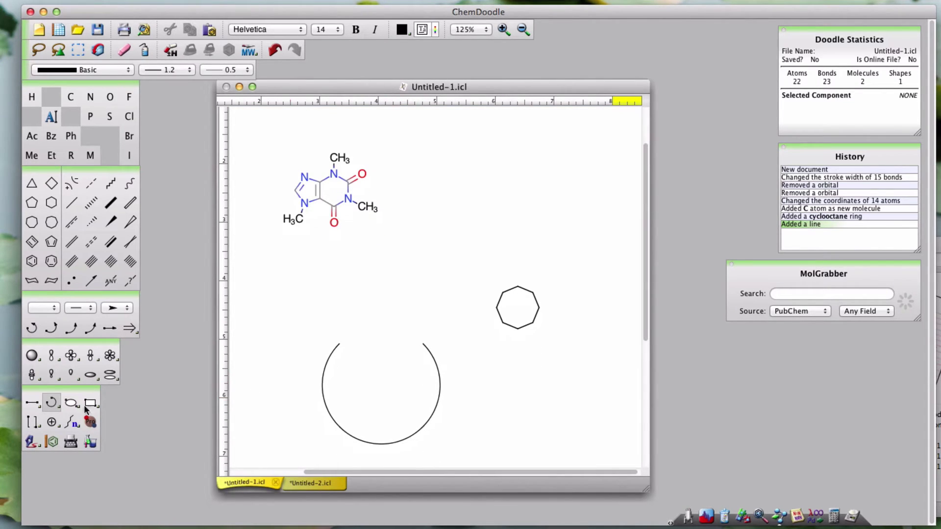
{"action": "scroll", "coordinate": [260, 395], "scroll_direction": "up", "scroll_amount": 3}
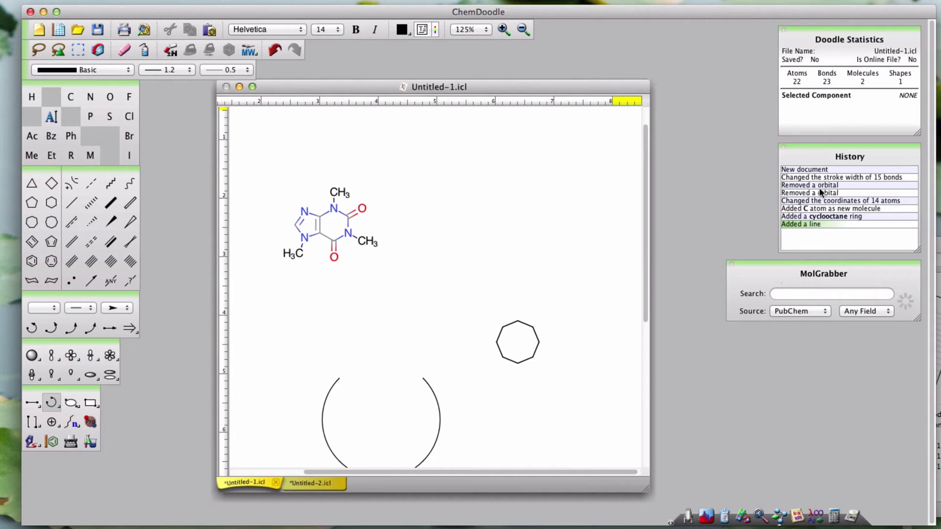
Step through the History entries and settle on 'Changed the coordinates of 14 atoms', removing ring and arc
{"action": "left_click", "coordinate": [812, 147]}
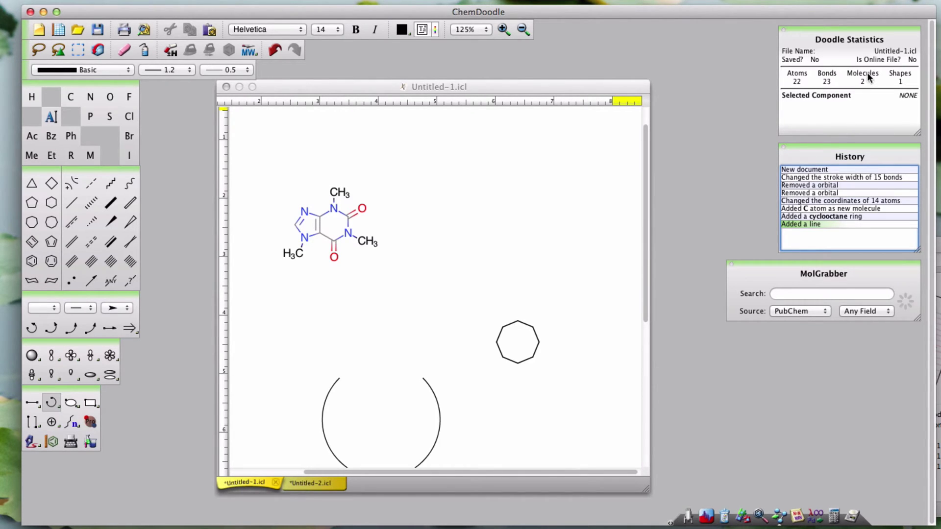
{"action": "left_click", "coordinate": [810, 194]}
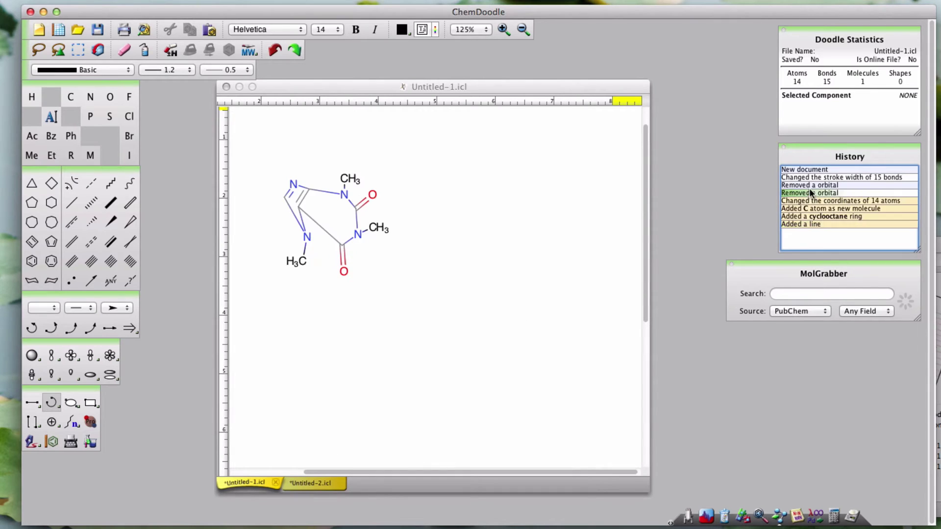
{"action": "left_click", "coordinate": [810, 185]}
{"action": "left_click", "coordinate": [810, 206]}
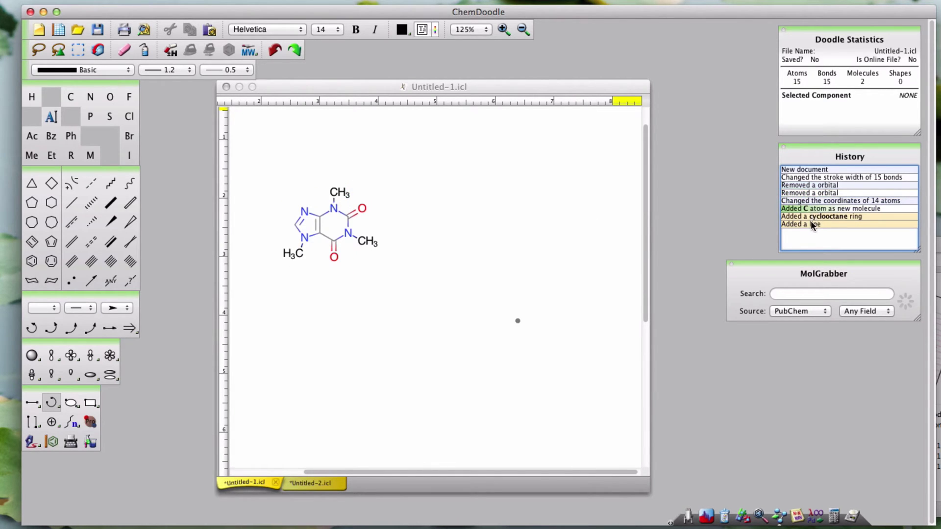
{"action": "left_click", "coordinate": [811, 223]}
{"action": "left_click", "coordinate": [808, 192]}
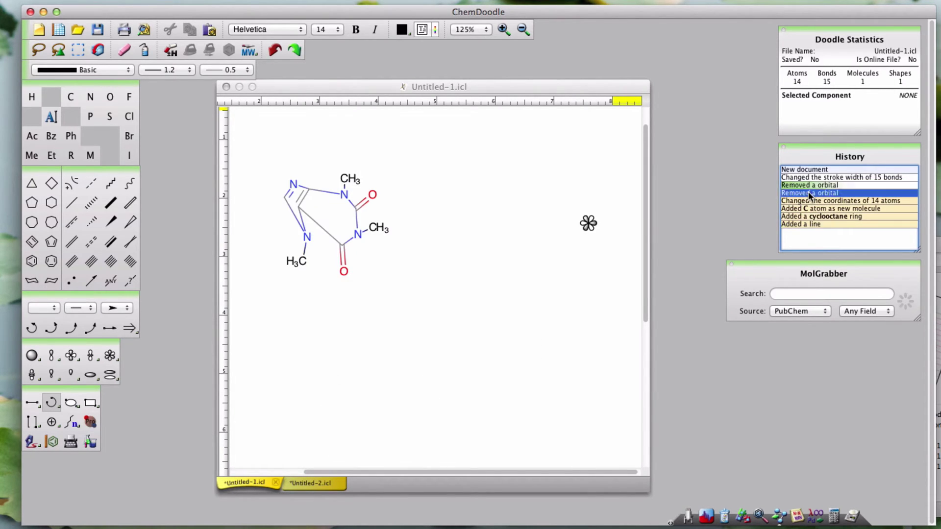
{"action": "left_click", "coordinate": [807, 199]}
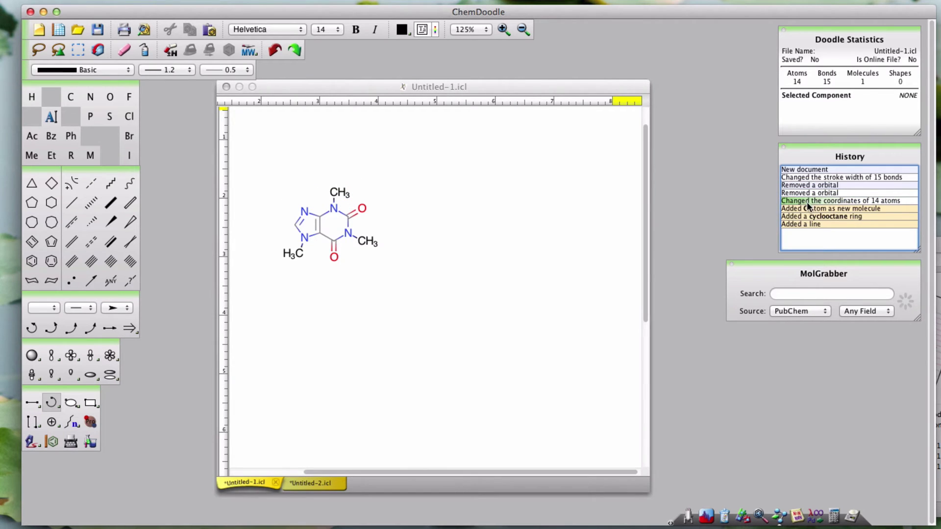
{"action": "left_click", "coordinate": [807, 208]}
{"action": "left_click", "coordinate": [807, 199]}
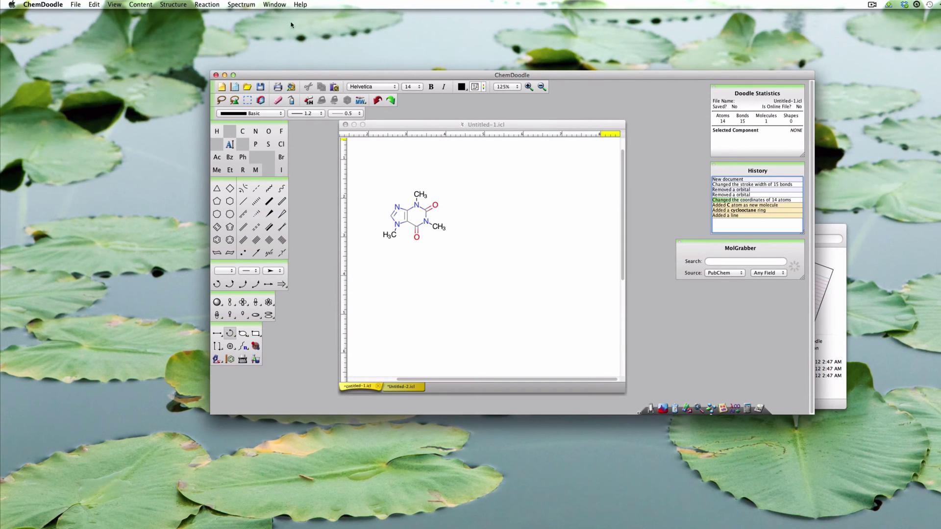
Browse the menus from Help through Reaction and Content, ending on the File menu
{"action": "left_click", "coordinate": [300, 5]}
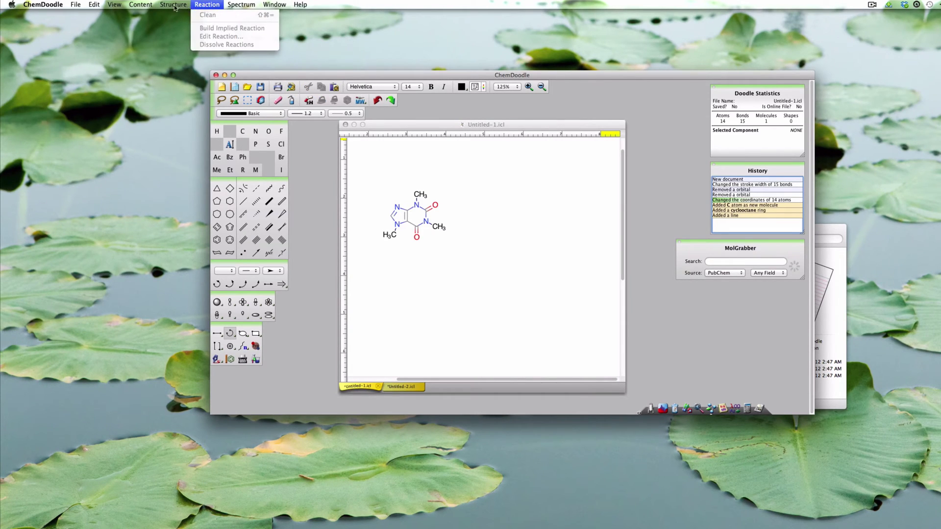